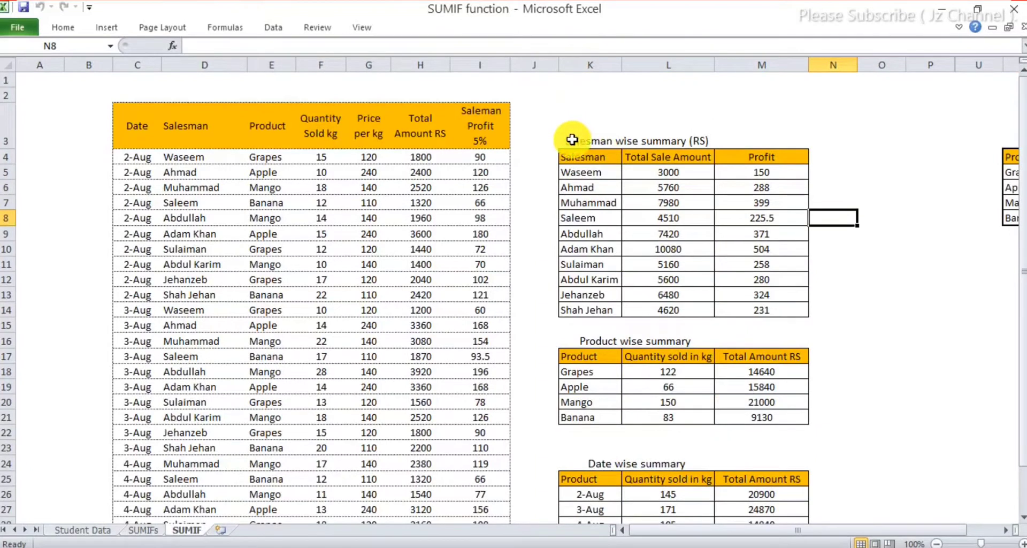
Review the names, total sale amounts and profits in the salesman wise summary alongside the 5% salesman profit column
{"action": "left_click_drag", "start_coordinate": [591, 170], "coordinate": [594, 310]}
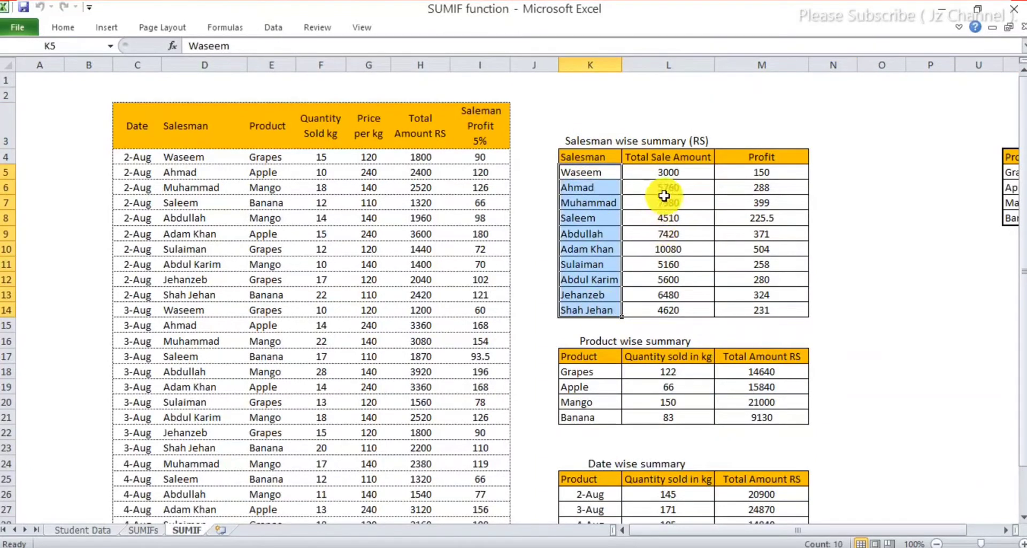
{"action": "left_click_drag", "start_coordinate": [688, 171], "coordinate": [691, 310]}
{"action": "left_click_drag", "start_coordinate": [774, 171], "coordinate": [770, 306]}
{"action": "left_click_drag", "start_coordinate": [488, 126], "coordinate": [481, 205]}
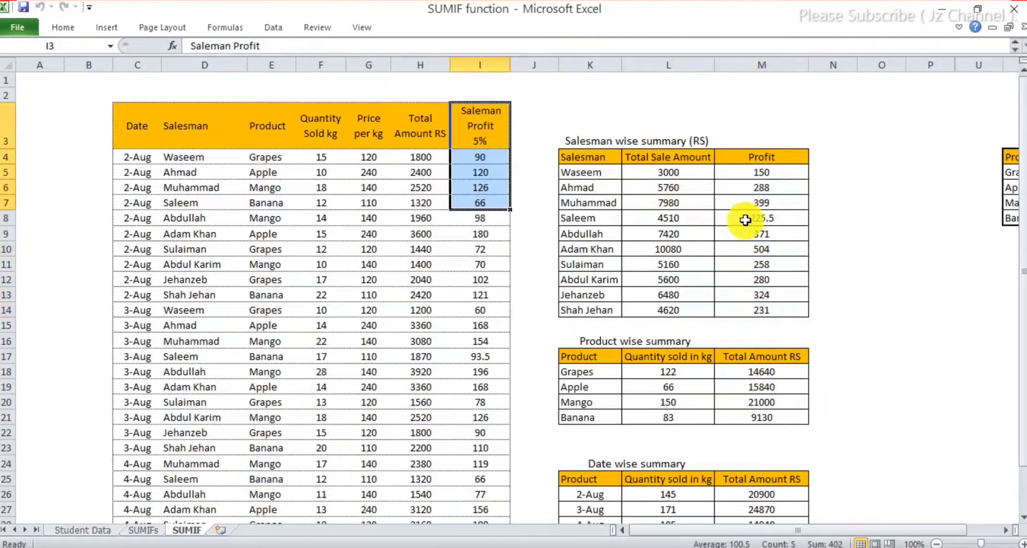
{"action": "left_click", "coordinate": [776, 174]}
Review the products, quantities sold and total amounts in the product wise summary
{"action": "left_click", "coordinate": [609, 341]}
{"action": "left_click_drag", "start_coordinate": [587, 371], "coordinate": [604, 420]}
{"action": "left_click_drag", "start_coordinate": [686, 374], "coordinate": [679, 420]}
{"action": "left_click_drag", "start_coordinate": [763, 373], "coordinate": [775, 418]}
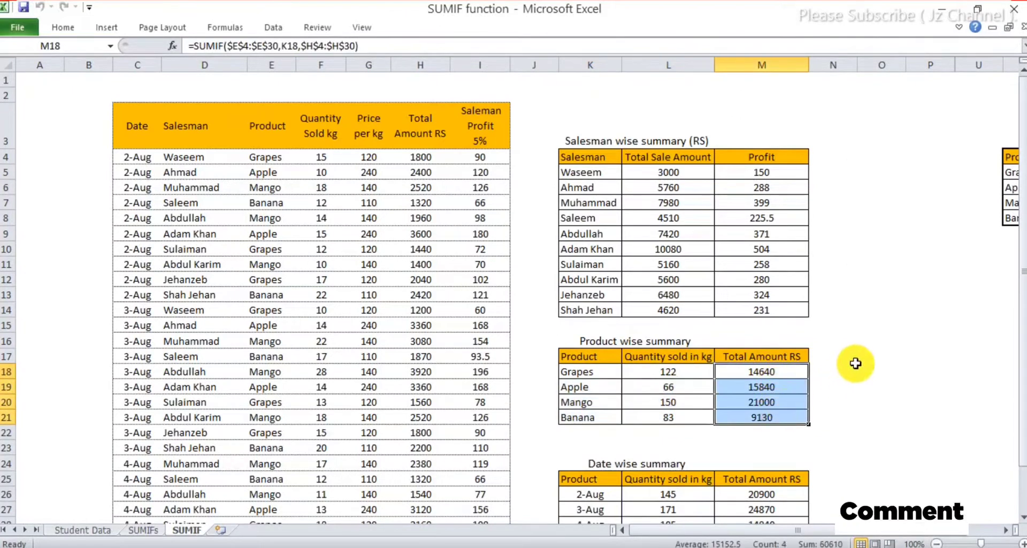
{"action": "left_click", "coordinate": [880, 356]}
Review the dates, quantities sold and total amounts in the date wise summary
{"action": "scroll", "coordinate": [878, 378], "scroll_direction": "down", "scroll_amount": 2}
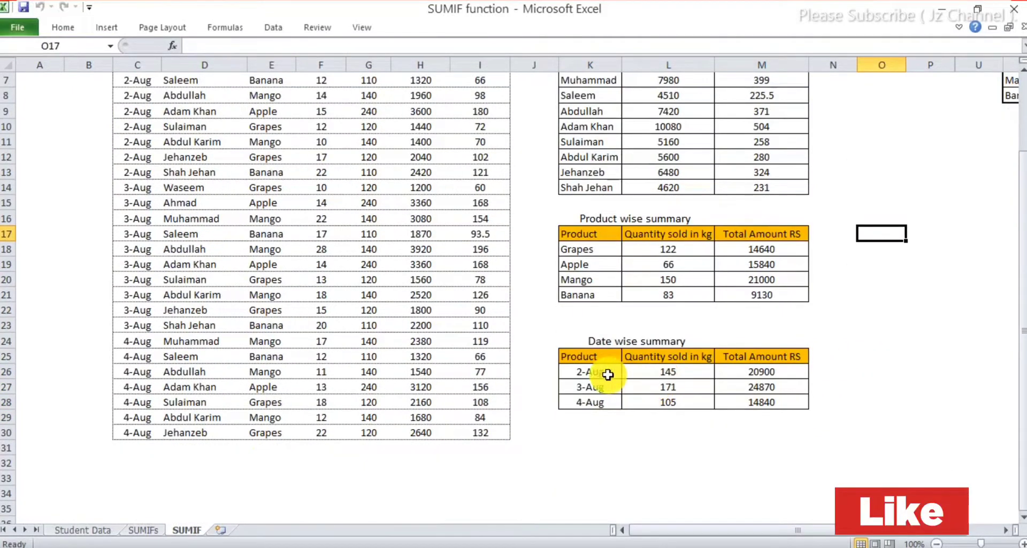
{"action": "left_click_drag", "start_coordinate": [599, 369], "coordinate": [602, 409]}
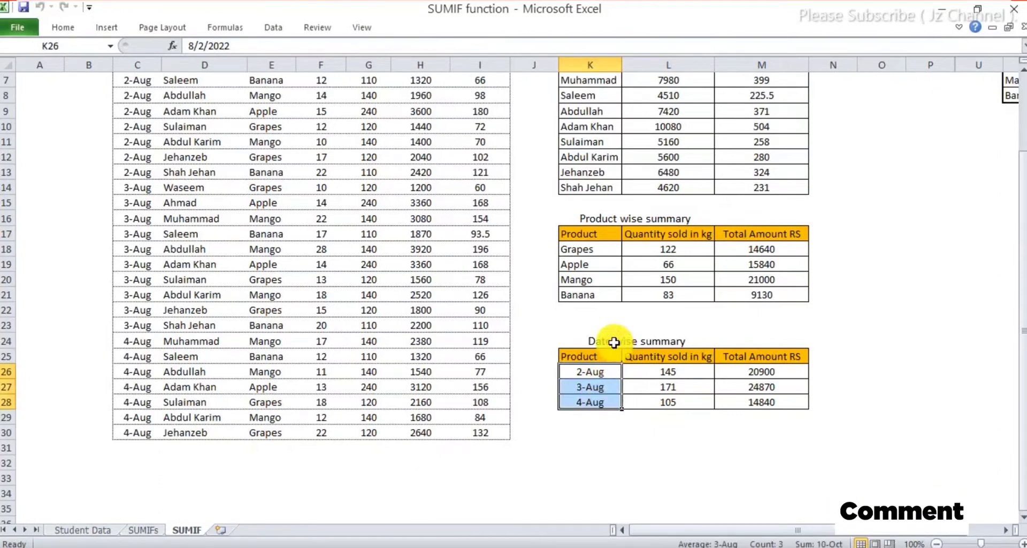
{"action": "left_click", "coordinate": [613, 342]}
{"action": "left_click_drag", "start_coordinate": [668, 371], "coordinate": [675, 403]}
{"action": "left_click_drag", "start_coordinate": [759, 371], "coordinate": [754, 399]}
{"action": "scroll", "coordinate": [681, 256], "scroll_direction": "up", "scroll_amount": 2}
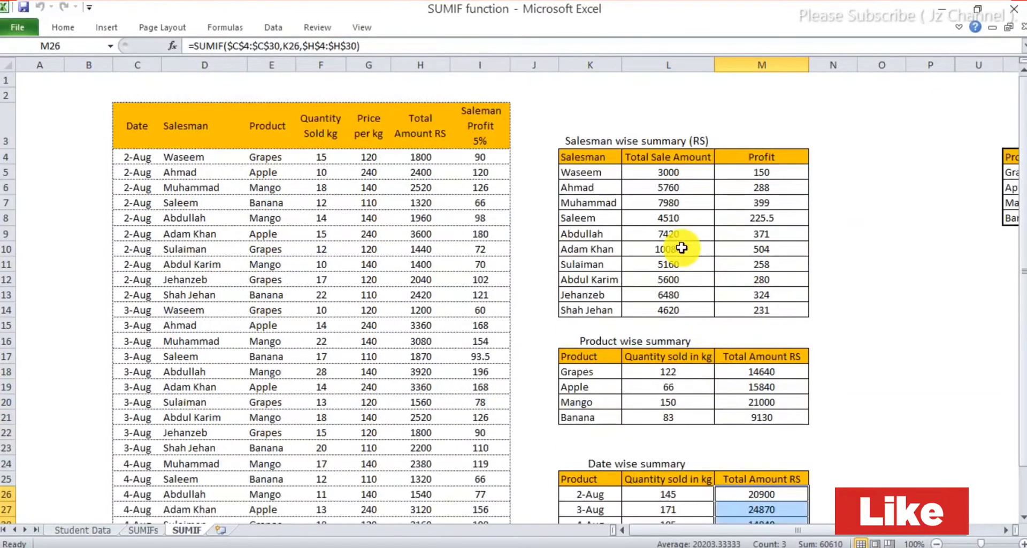
Inspect the SUMIF formula behind the total sale amount in cell L10
{"action": "left_click", "coordinate": [676, 245]}
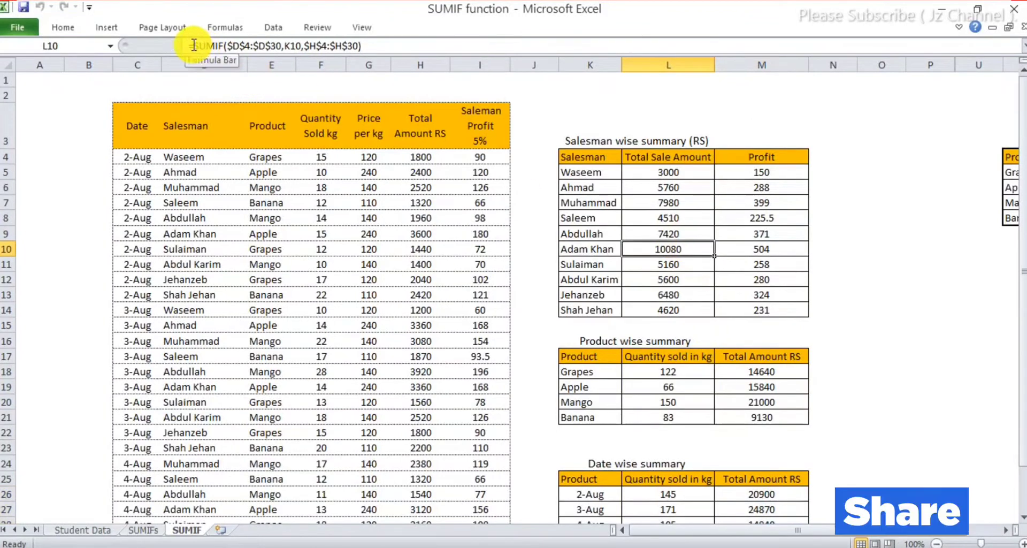
{"action": "left_click_drag", "start_coordinate": [194, 46], "coordinate": [371, 60]}
{"action": "left_click", "coordinate": [847, 282]}
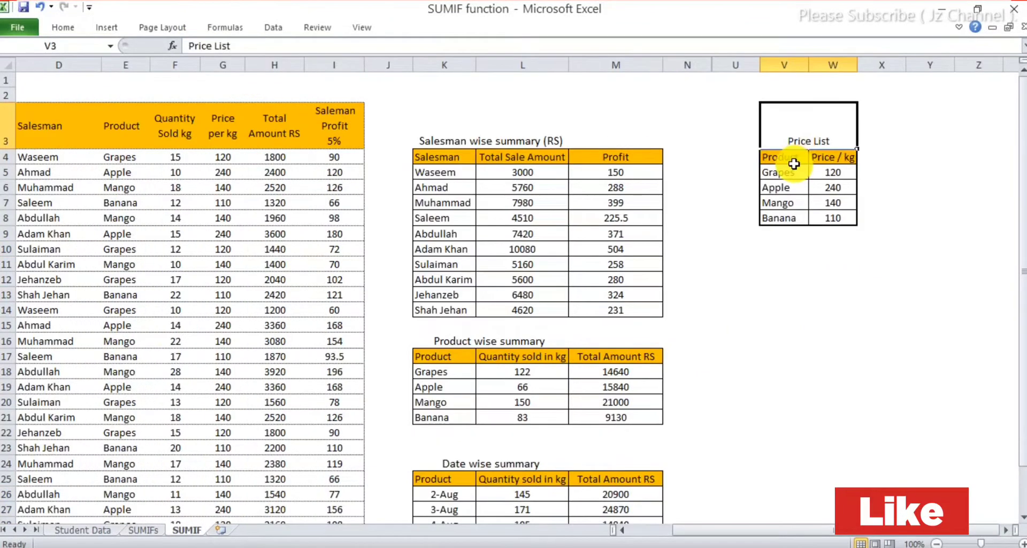
Examine the price list's products and their prices per kg in V4:W8
{"action": "left_click", "coordinate": [793, 160]}
{"action": "left_click", "coordinate": [791, 174]}
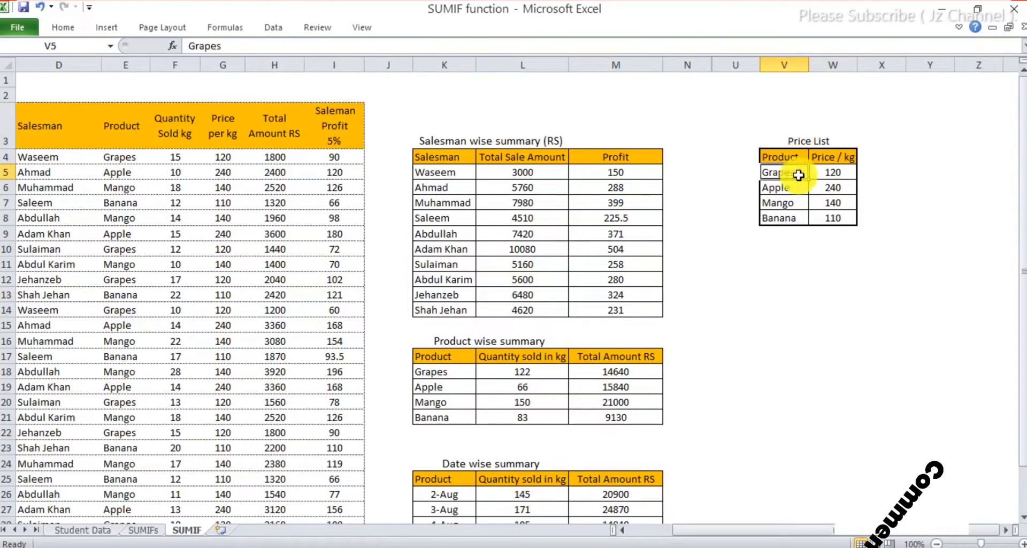
{"action": "left_click", "coordinate": [830, 177]}
{"action": "left_click", "coordinate": [831, 193]}
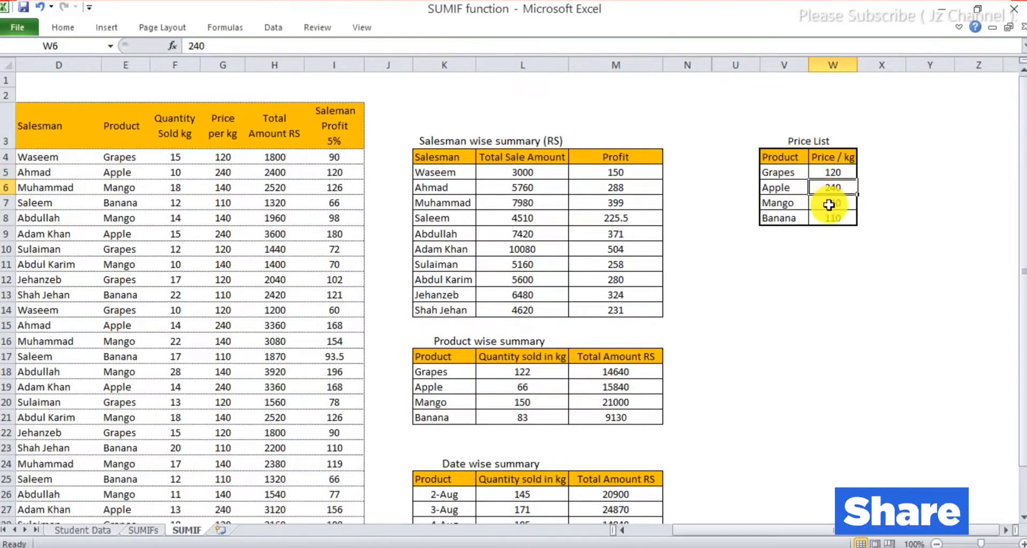
{"action": "left_click", "coordinate": [828, 203]}
{"action": "left_click", "coordinate": [833, 217]}
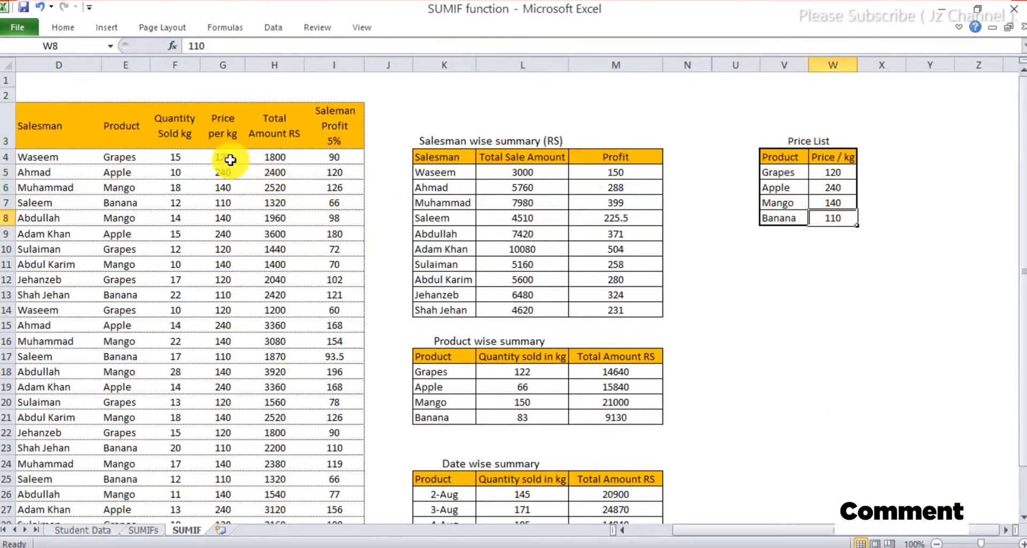
Compare the Price per kg column of the sales table with the prices in the price list
{"action": "left_click_drag", "start_coordinate": [230, 160], "coordinate": [235, 252]}
{"action": "left_click", "coordinate": [833, 173]}
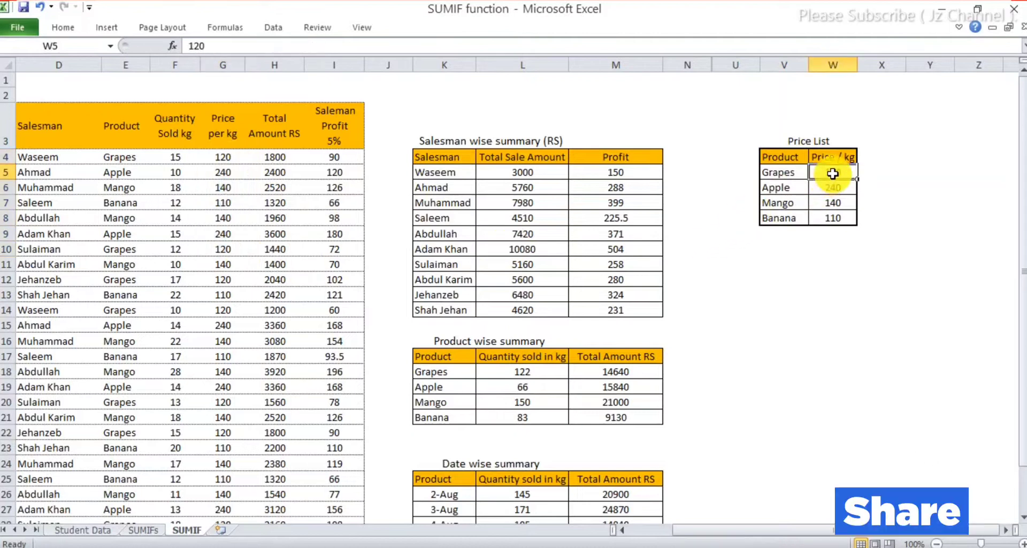
{"action": "left_click", "coordinate": [832, 203]}
{"action": "left_click", "coordinate": [833, 218]}
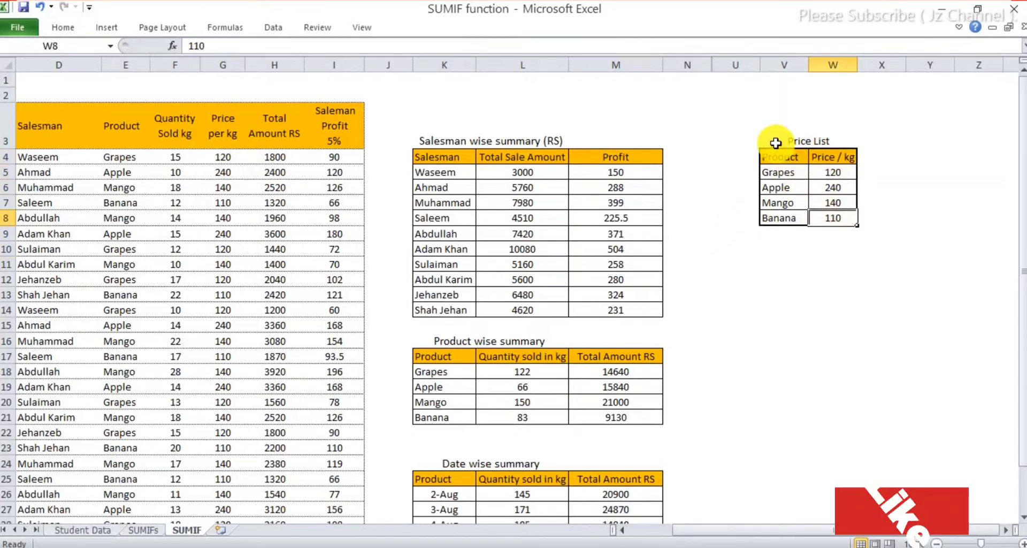
{"action": "left_click", "coordinate": [840, 353]}
{"action": "left_click_drag", "start_coordinate": [856, 532], "coordinate": [805, 537]}
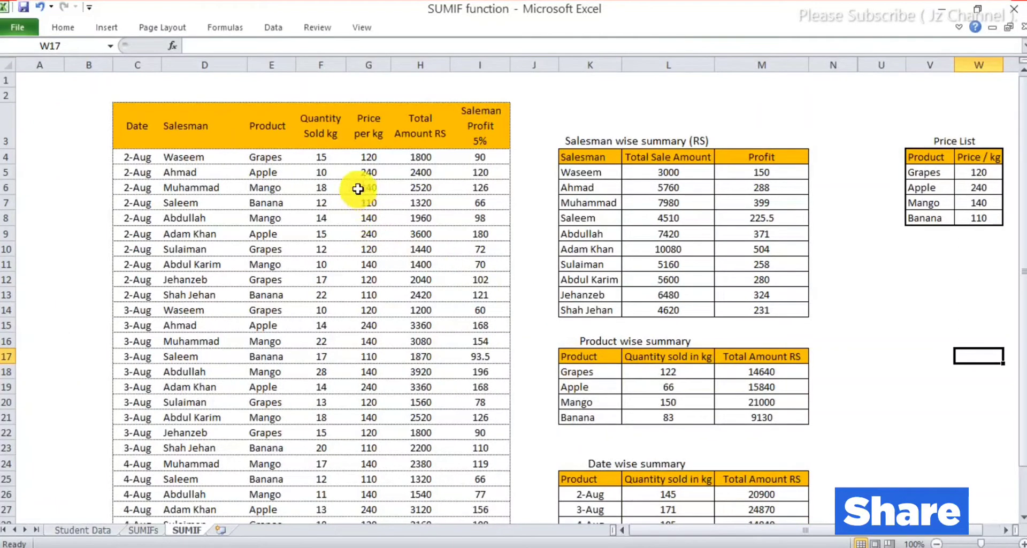
Inspect the VLOOKUP formulas in the Price per kg column, opening those in G4 and G9 without changing them
{"action": "left_click", "coordinate": [369, 157]}
{"action": "double_click", "coordinate": [374, 156]}
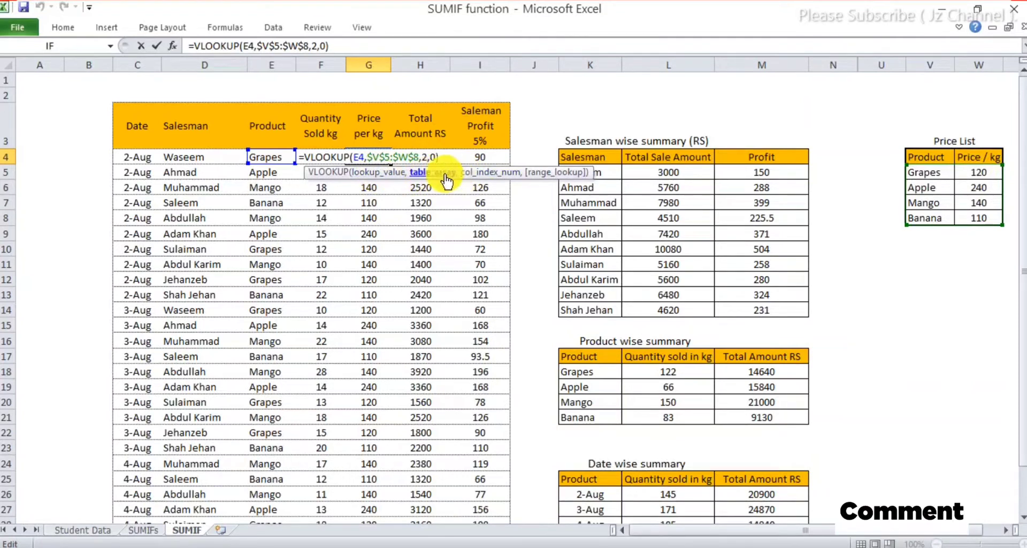
{"action": "key", "text": "Escape"}
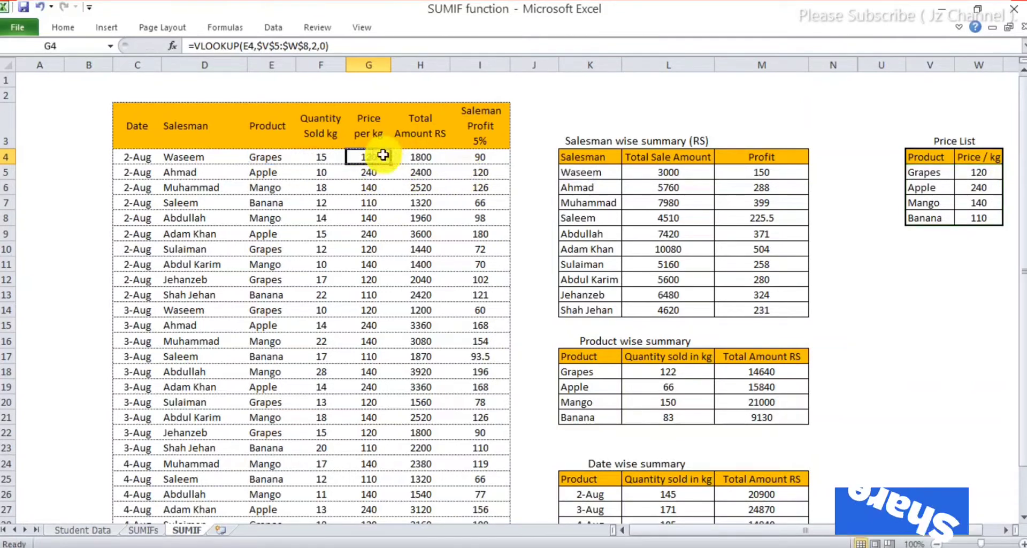
{"action": "left_click", "coordinate": [380, 176]}
{"action": "left_click", "coordinate": [378, 214]}
{"action": "left_click", "coordinate": [378, 233]}
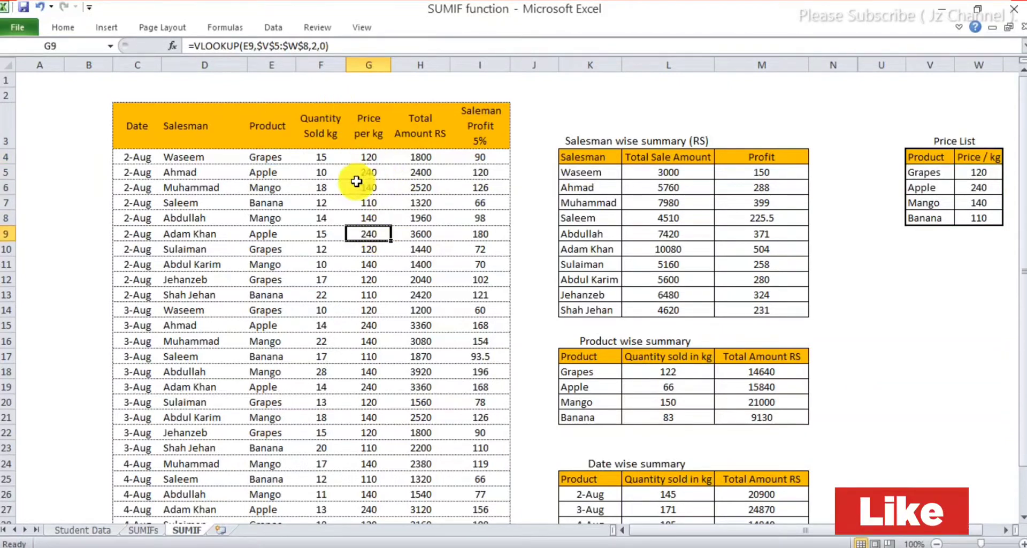
{"action": "double_click", "coordinate": [373, 233]}
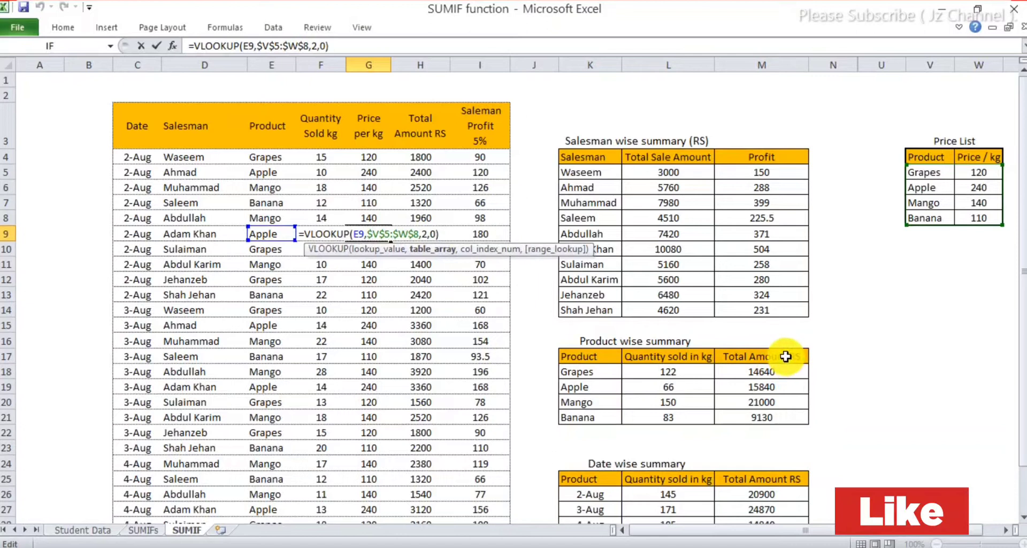
{"action": "key", "text": "Escape"}
{"action": "left_click", "coordinate": [880, 309]}
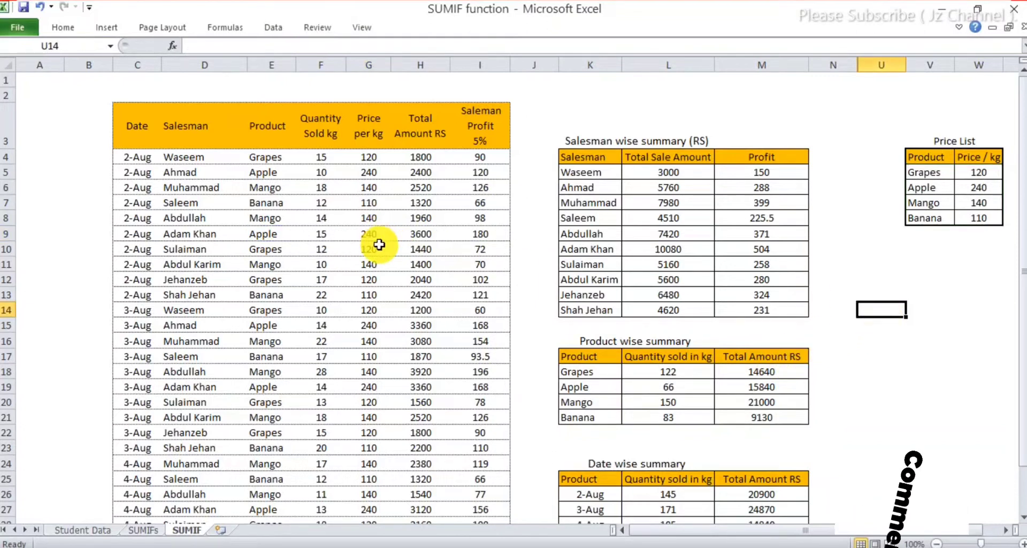
Set the quantity sold in cell F4, the first Grapes sale on 2-Aug, to 18
{"action": "left_click", "coordinate": [323, 166]}
{"action": "left_click", "coordinate": [321, 217]}
{"action": "left_click", "coordinate": [320, 281]}
{"action": "scroll", "coordinate": [322, 341], "scroll_direction": "down", "scroll_amount": 3}
{"action": "scroll", "coordinate": [322, 342], "scroll_direction": "up", "scroll_amount": 3}
{"action": "left_click", "coordinate": [320, 157]}
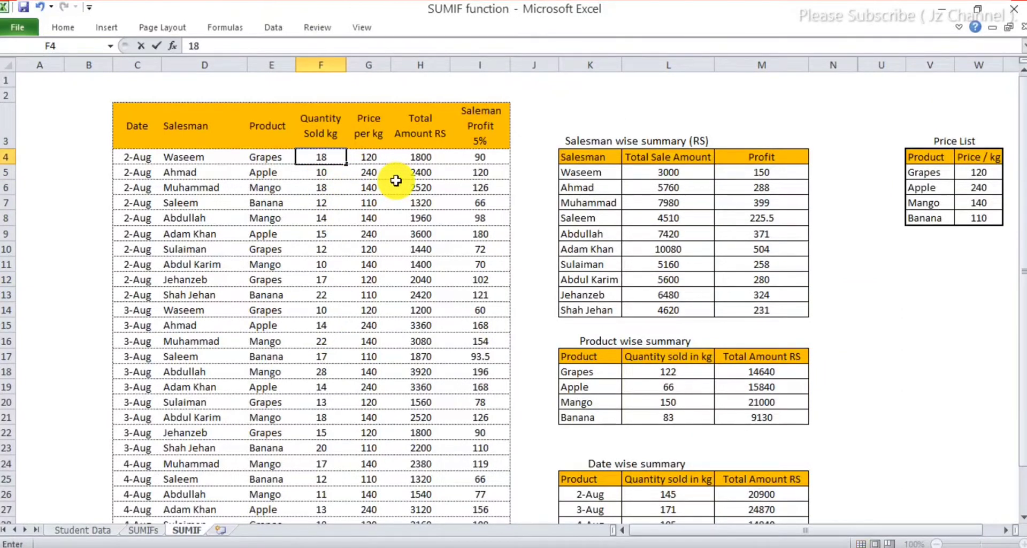
{"action": "type", "text": "18"}
{"action": "key", "text": "Return"}
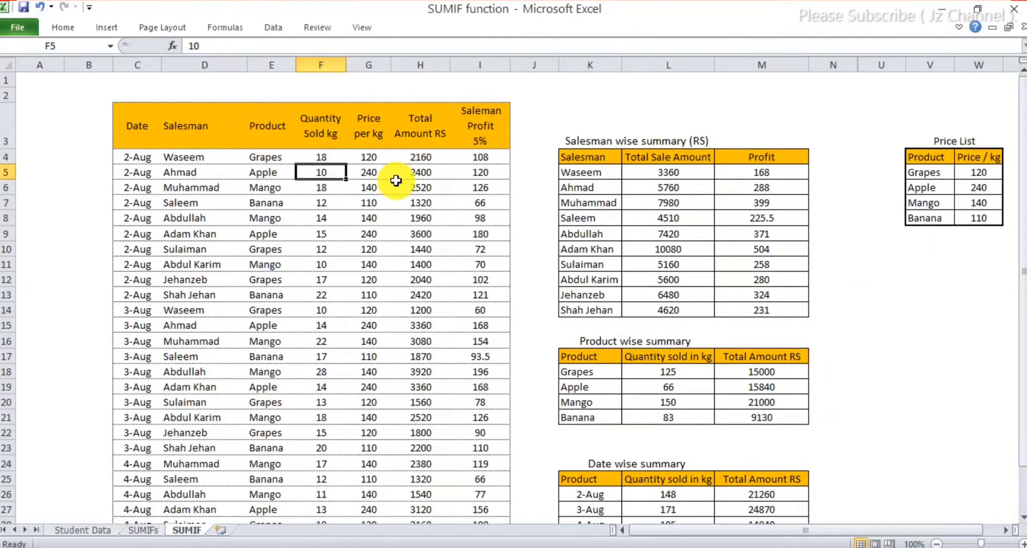
Clear the total sale amounts and profits in L5:M14 of the salesman wise summary
{"action": "left_click_drag", "start_coordinate": [677, 173], "coordinate": [741, 305]}
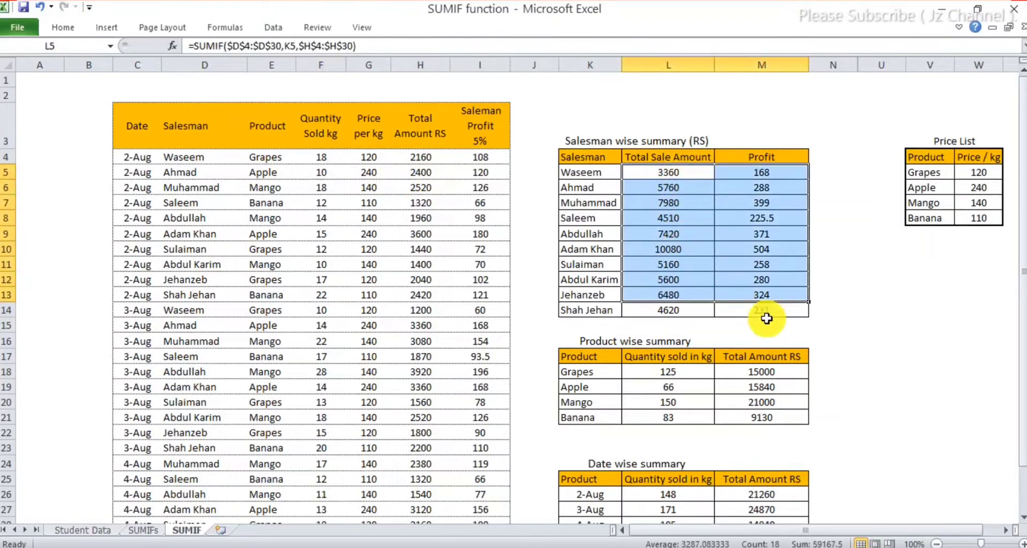
{"action": "left_click", "coordinate": [854, 341]}
{"action": "left_click", "coordinate": [881, 417]}
{"action": "left_click", "coordinate": [685, 171]}
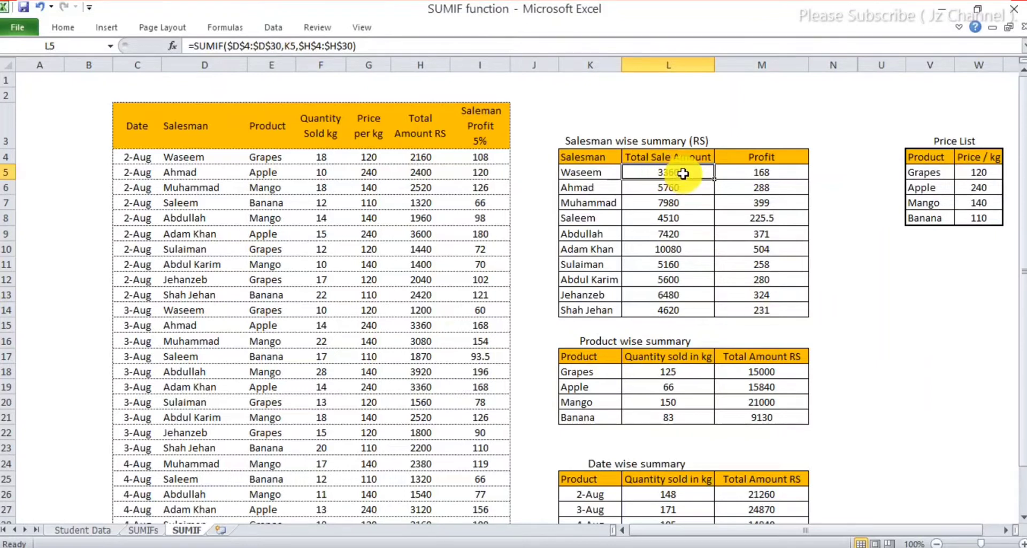
{"action": "left_click_drag", "start_coordinate": [685, 171], "coordinate": [750, 308]}
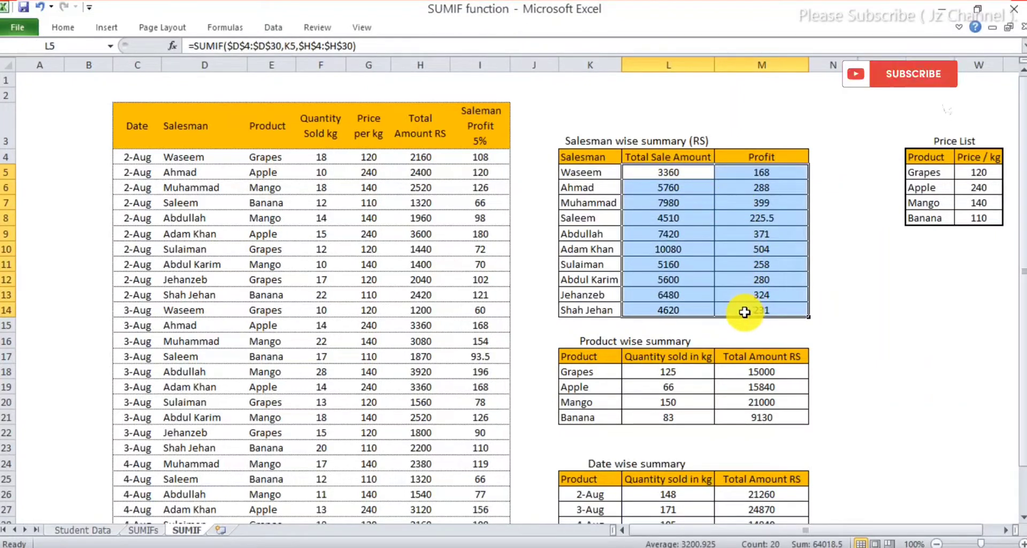
{"action": "key", "text": "Delete"}
Clear the quantities and total amounts in the product wise summary (L18:M21) and the date wise summary (L26:M28)
{"action": "left_click_drag", "start_coordinate": [671, 371], "coordinate": [732, 420]}
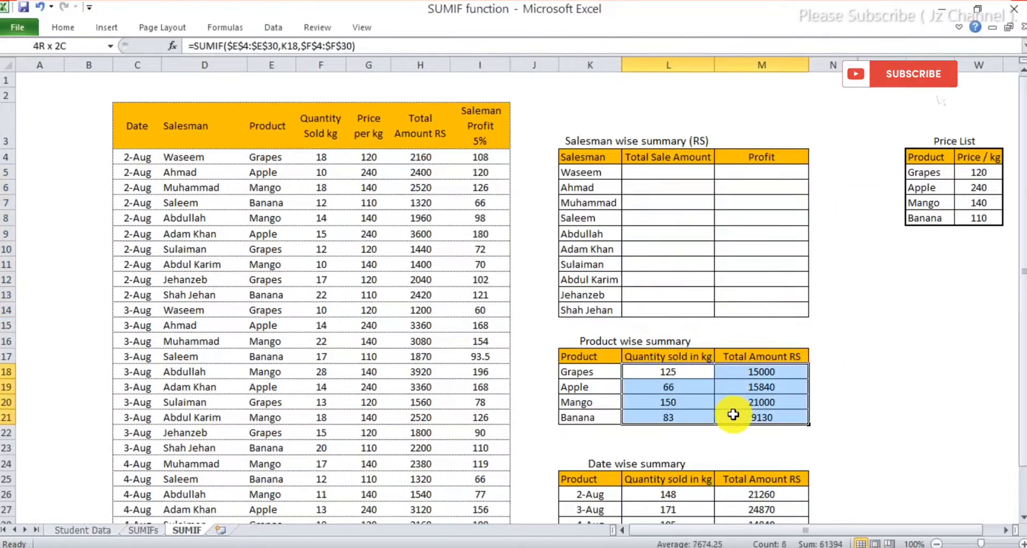
{"action": "key", "text": "Delete"}
{"action": "scroll", "coordinate": [828, 399], "scroll_direction": "down", "scroll_amount": 2}
{"action": "left_click_drag", "start_coordinate": [690, 374], "coordinate": [738, 401]}
{"action": "key", "text": "Delete"}
{"action": "scroll", "coordinate": [851, 367], "scroll_direction": "up", "scroll_amount": 2}
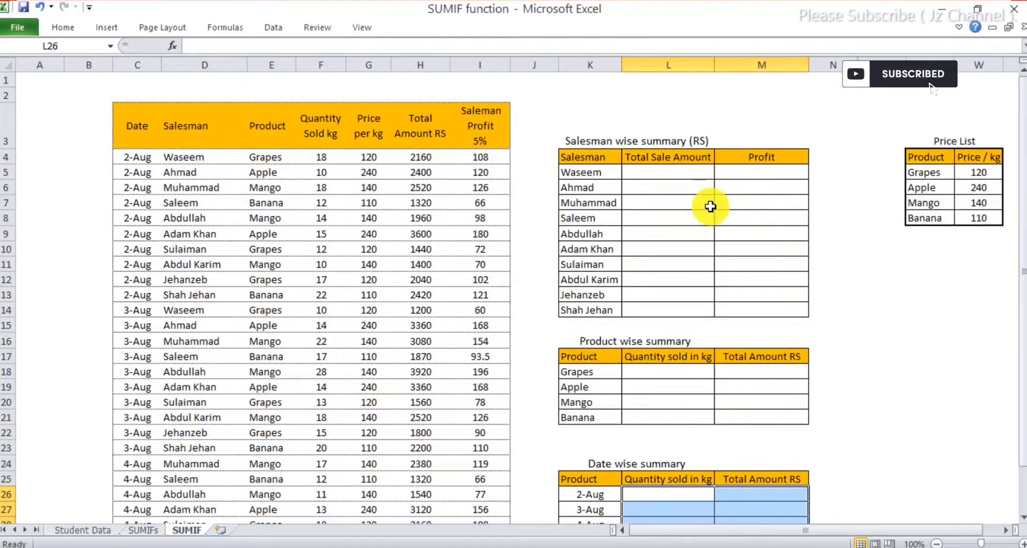
Insert a SUMIF function in L5 and set its range to the Salesman column as the absolute reference $D$4:$D$30
{"action": "left_click", "coordinate": [667, 172]}
{"action": "key", "text": "shift+F3"}
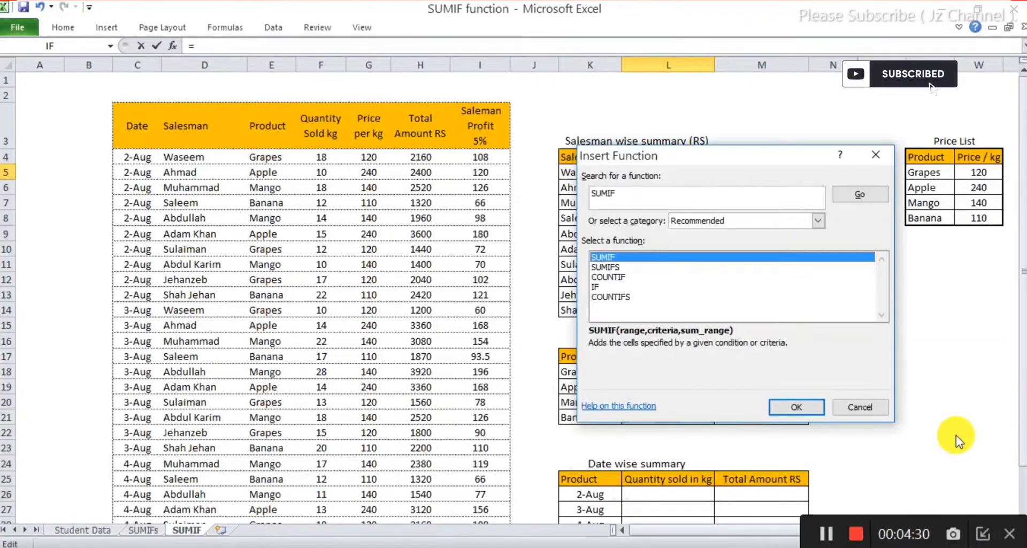
{"action": "double_click", "coordinate": [615, 257]}
{"action": "left_click_drag", "start_coordinate": [694, 192], "coordinate": [686, 260]}
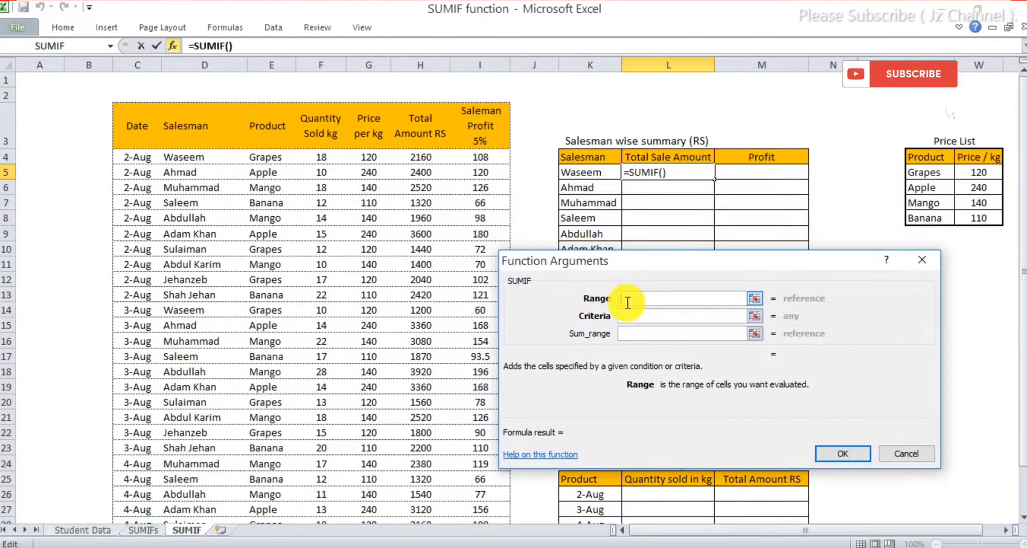
{"action": "left_click", "coordinate": [641, 302]}
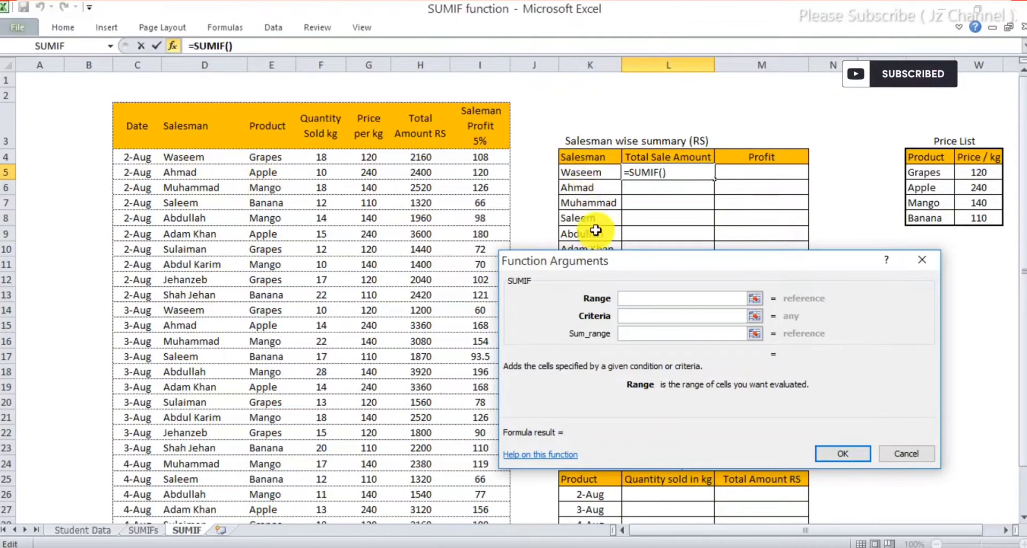
{"action": "left_click_drag", "start_coordinate": [201, 156], "coordinate": [204, 478]}
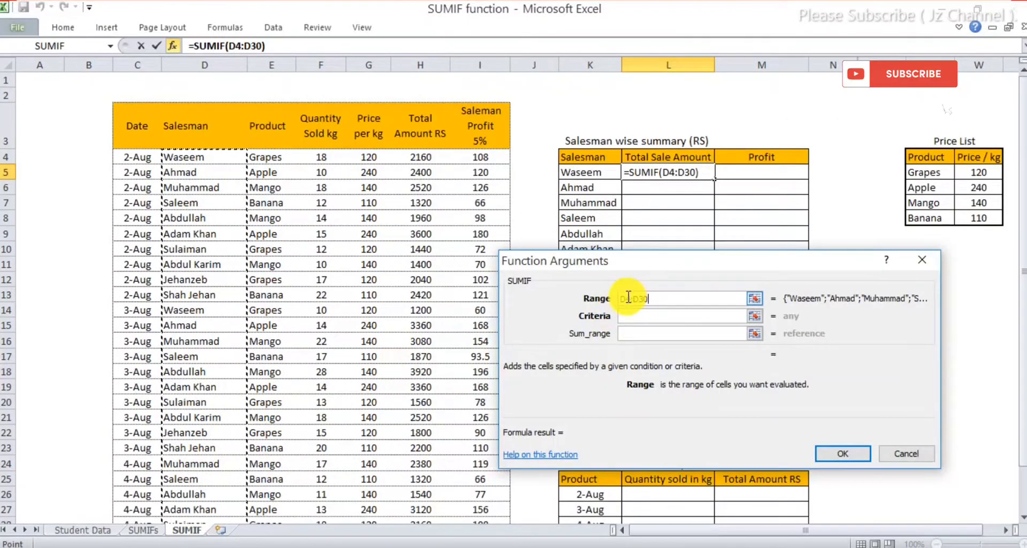
{"action": "left_click_drag", "start_coordinate": [633, 298], "coordinate": [653, 300]}
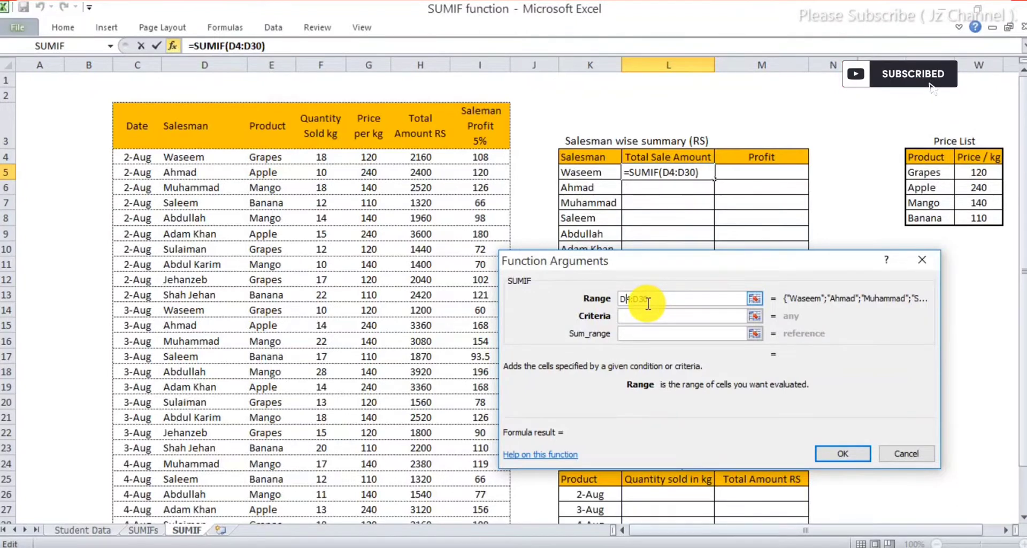
{"action": "key", "text": "F4"}
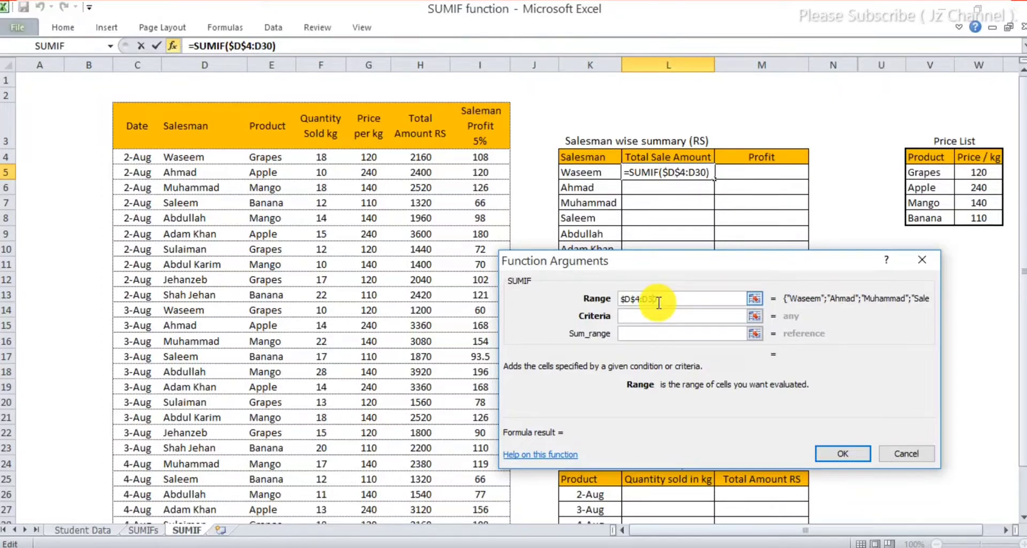
Set the criteria of the SUMIF function in L5 to the first salesman's cell as the relative reference K5
{"action": "left_click", "coordinate": [660, 314]}
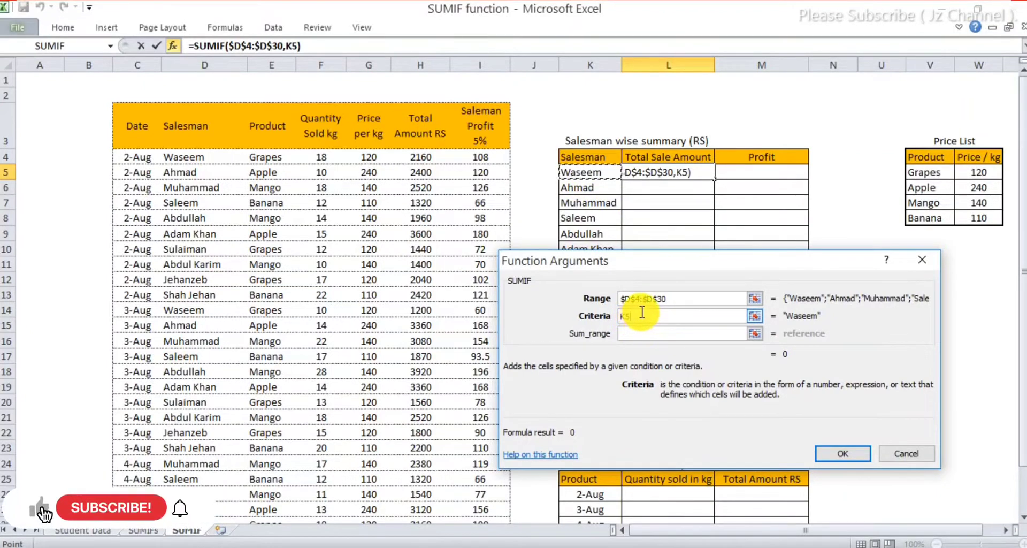
{"action": "key", "text": "F4"}
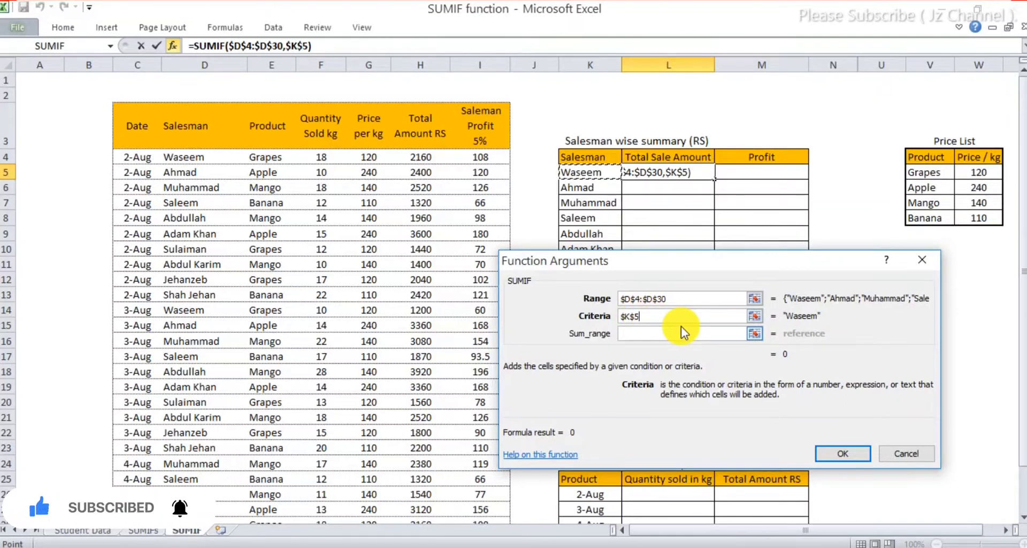
{"action": "key", "text": "F4"}
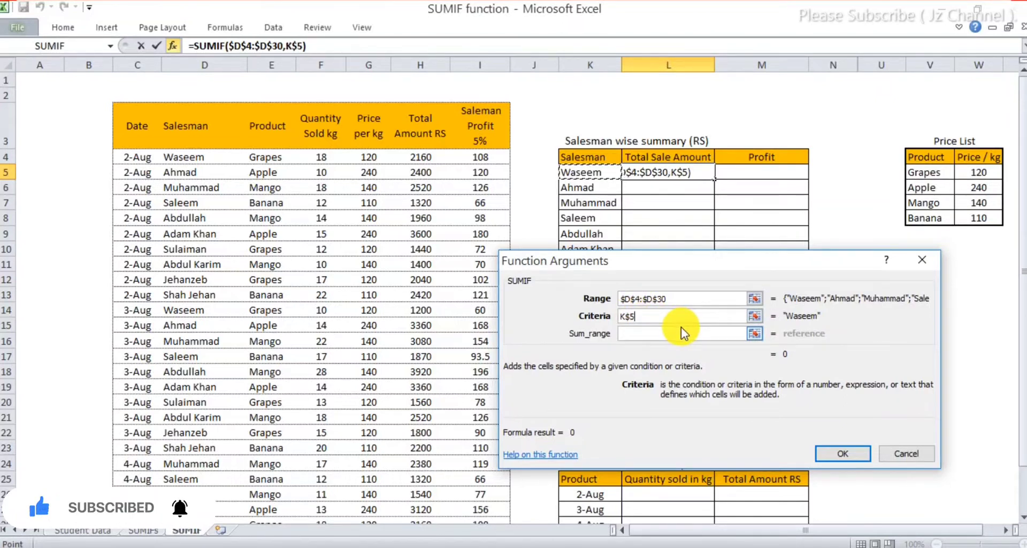
{"action": "key", "text": "F4"}
{"action": "key", "text": "F4"}
{"action": "key", "text": "F4"}
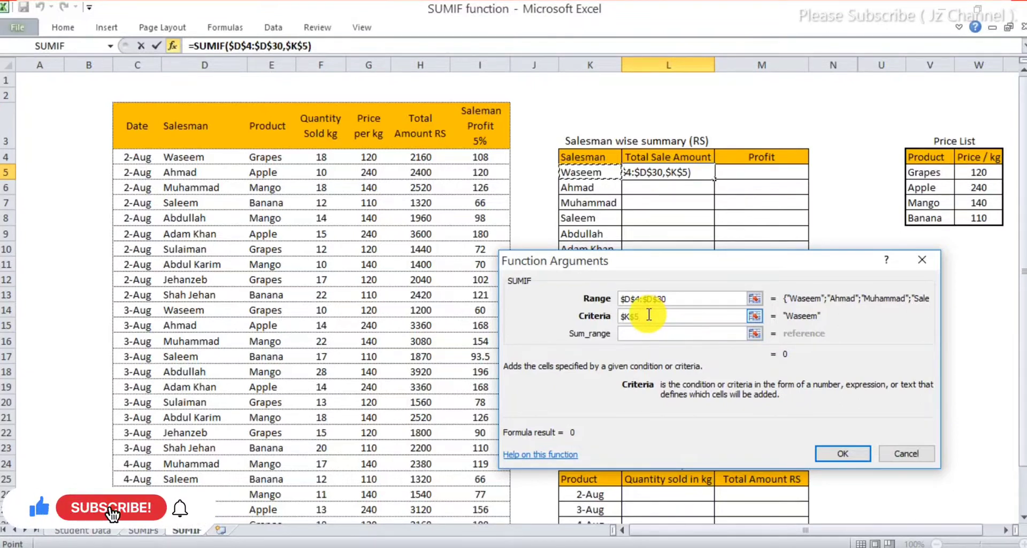
{"action": "key", "text": "F4"}
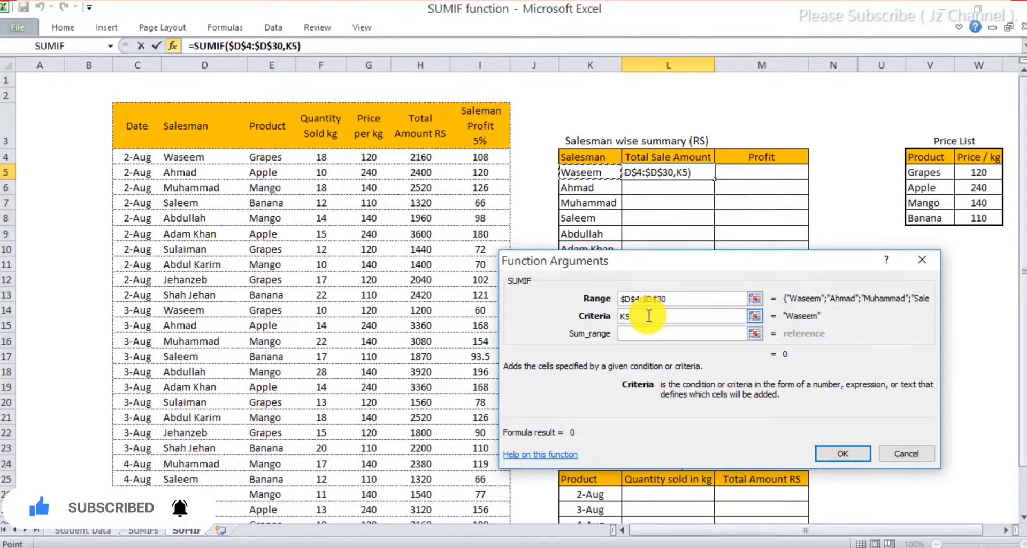
Set the sum range to the Total Amount RS column as the absolute reference $H$4:$H$30 and finish the SUMIF formula in L5
{"action": "left_click", "coordinate": [649, 331]}
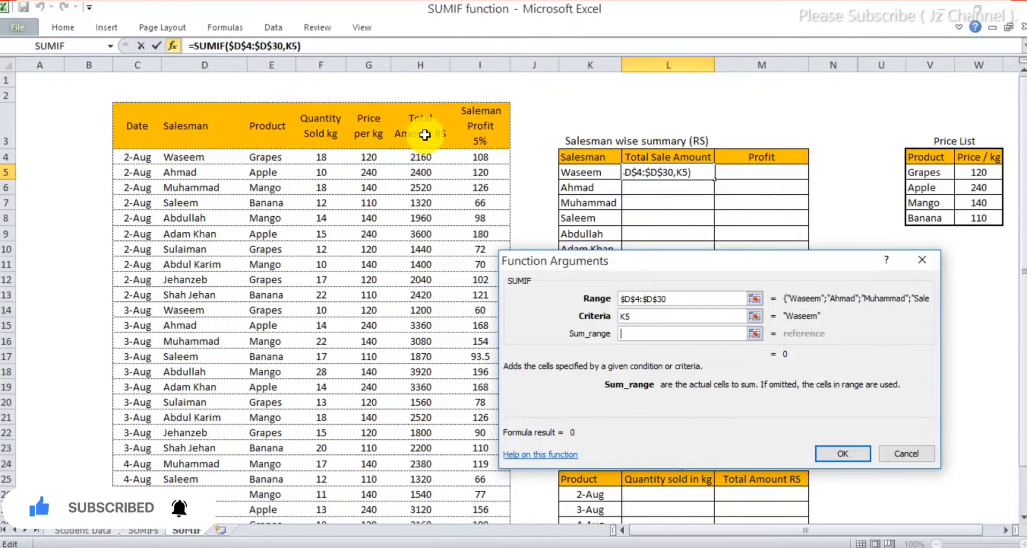
{"action": "left_click_drag", "start_coordinate": [428, 156], "coordinate": [431, 478]}
{"action": "scroll", "coordinate": [664, 345], "scroll_direction": "up", "scroll_amount": 1}
{"action": "left_click", "coordinate": [622, 335]}
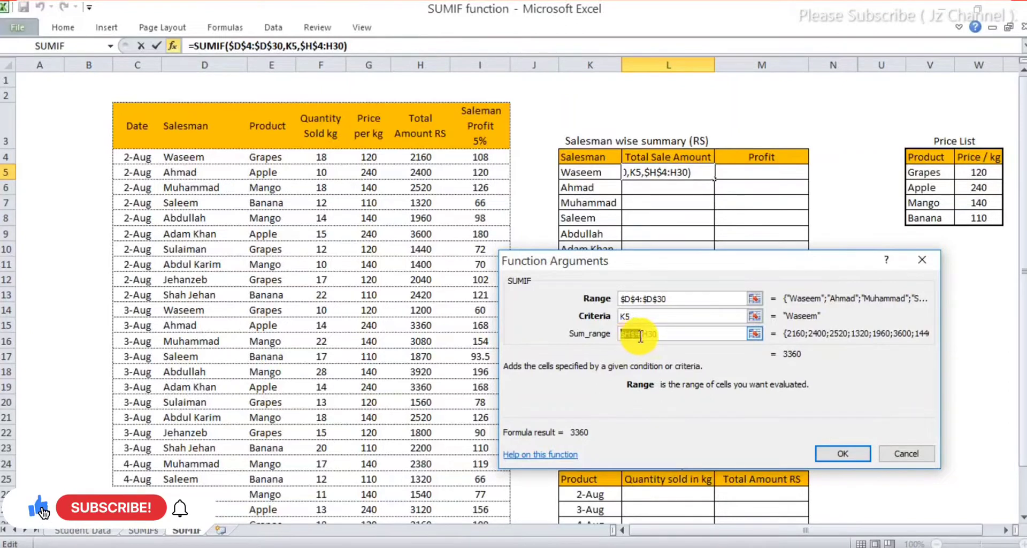
{"action": "left_click", "coordinate": [653, 337]}
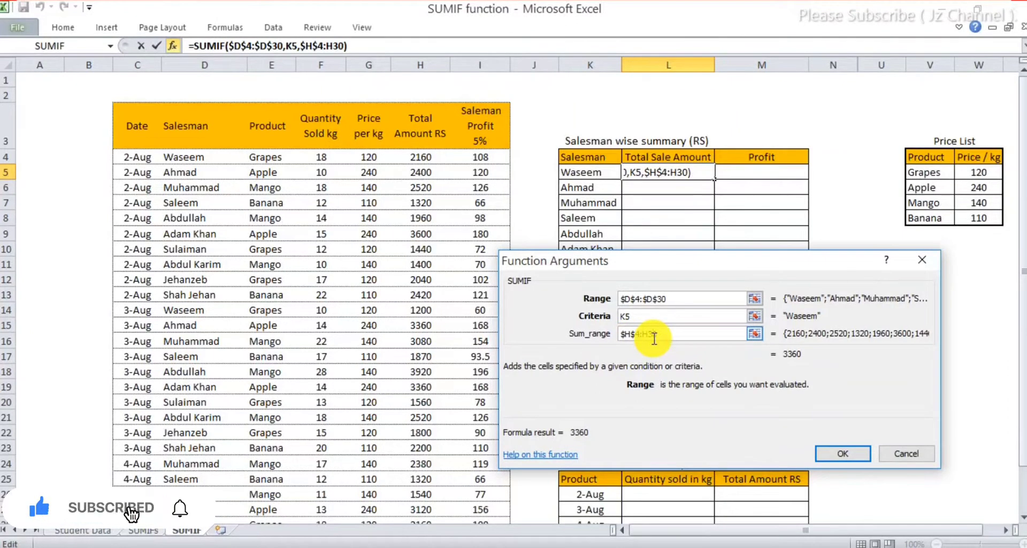
{"action": "key", "text": "F4"}
{"action": "left_click", "coordinate": [844, 455]}
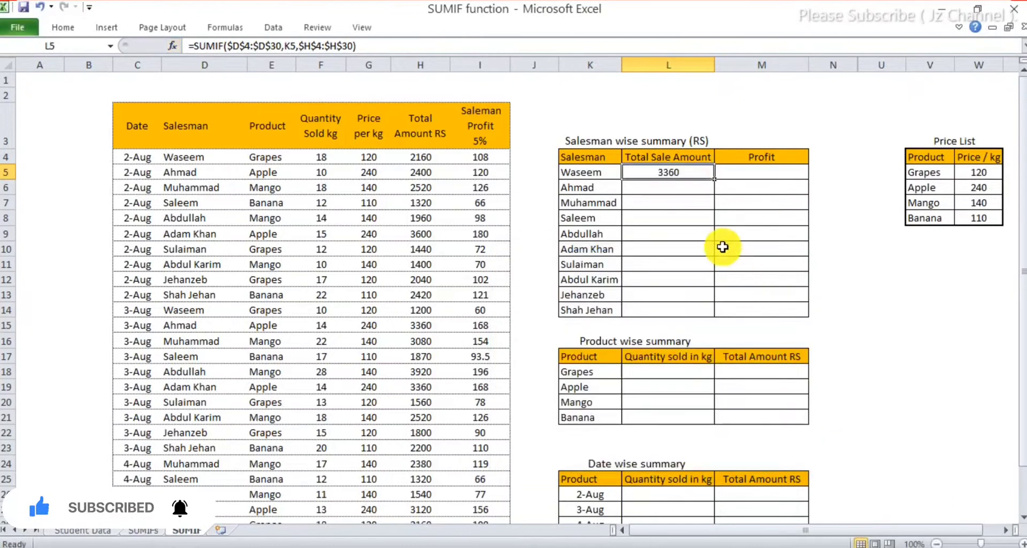
Fill the total sale amount formula from L5 down to L14 and check the references in L10 and L5
{"action": "left_click_drag", "start_coordinate": [714, 176], "coordinate": [710, 310]}
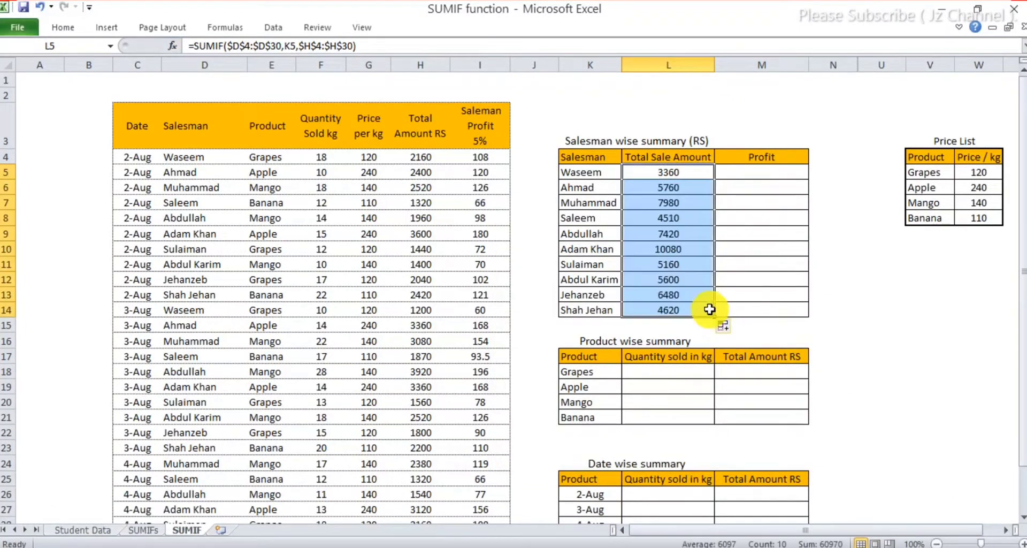
{"action": "left_click", "coordinate": [692, 276]}
{"action": "left_click", "coordinate": [686, 249]}
{"action": "double_click", "coordinate": [686, 250]}
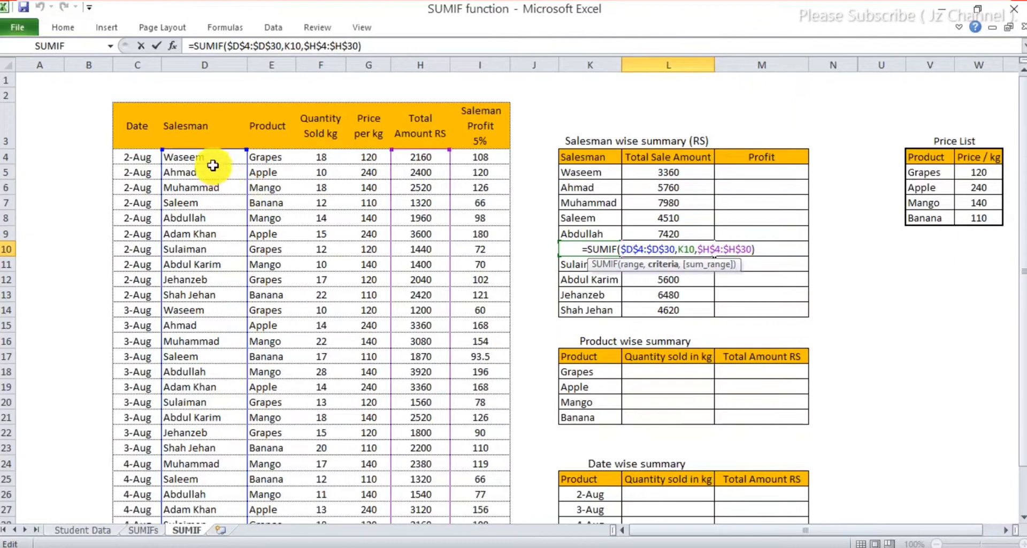
{"action": "key", "text": "Escape"}
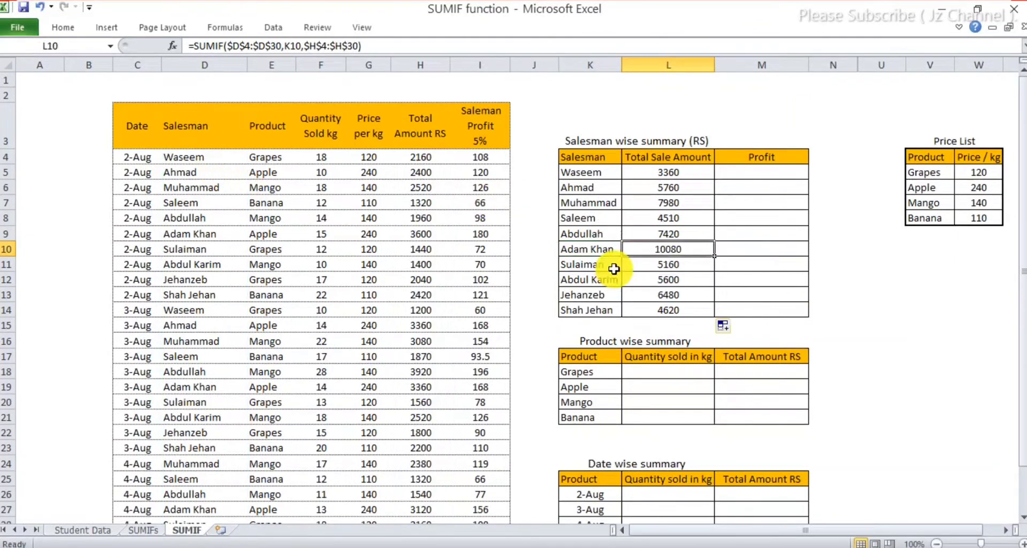
{"action": "left_click", "coordinate": [672, 172]}
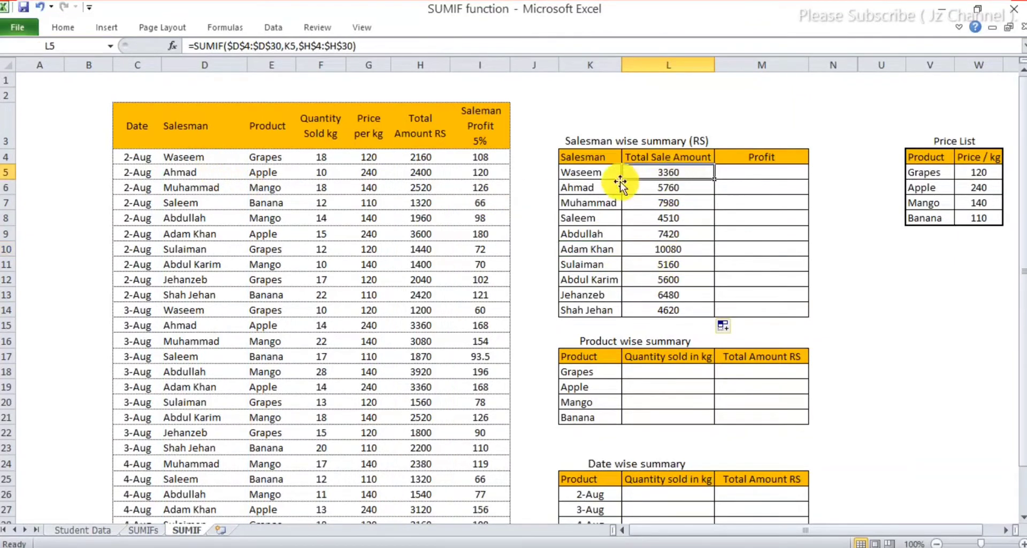
{"action": "left_click", "coordinate": [313, 47]}
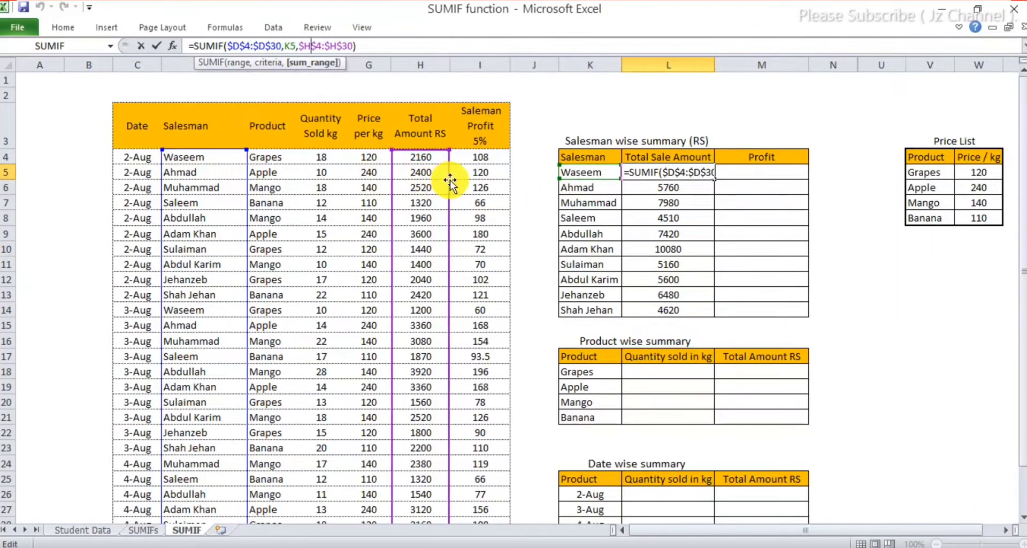
{"action": "key", "text": "ctrl+Return"}
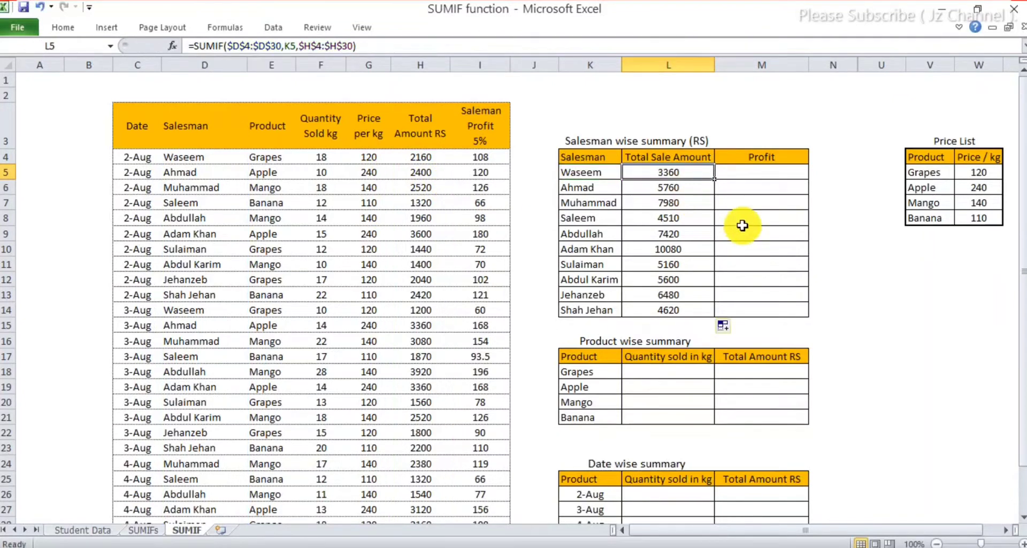
{"action": "left_click", "coordinate": [748, 175]}
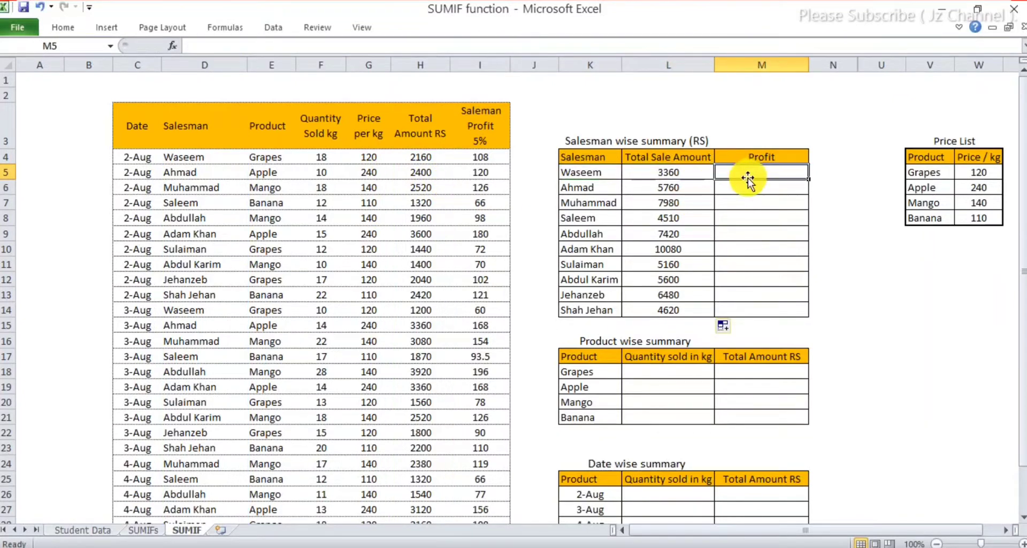
{"action": "left_click", "coordinate": [482, 131]}
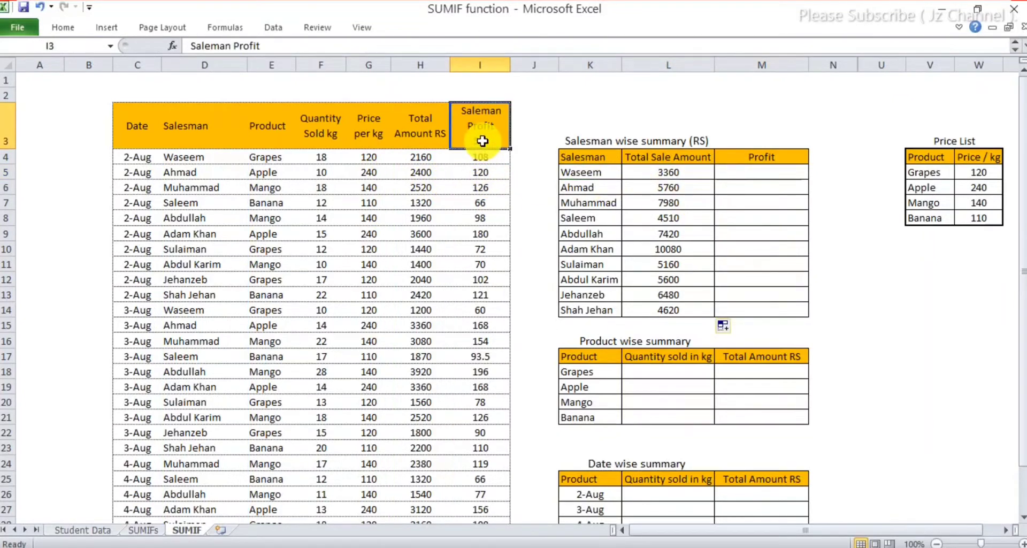
{"action": "left_click", "coordinate": [772, 174]}
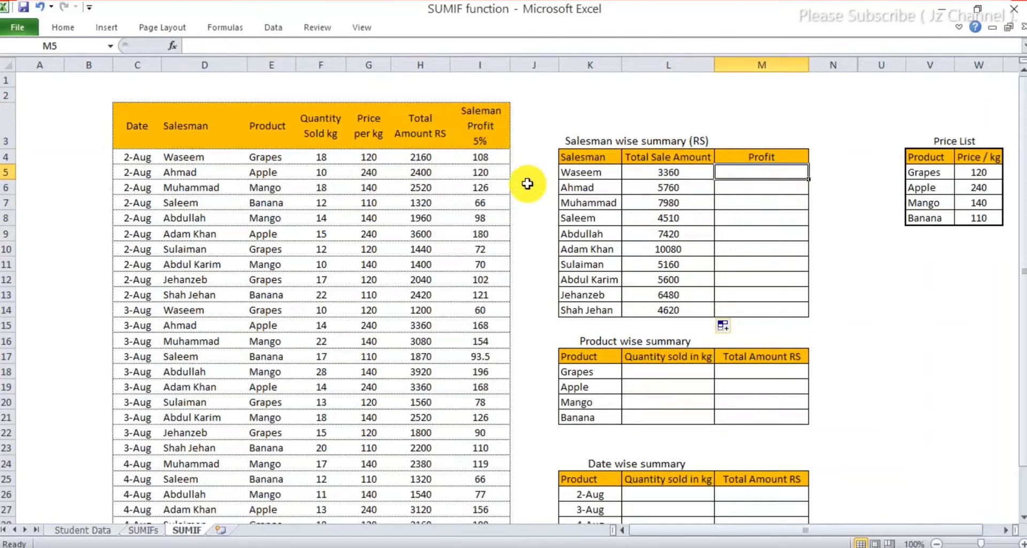
{"action": "left_click", "coordinate": [677, 174]}
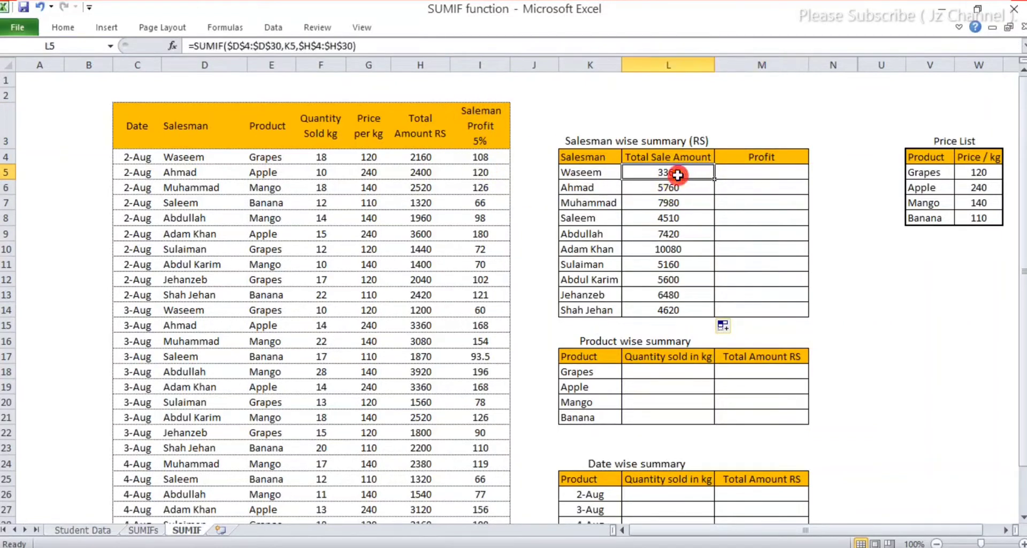
Start a SUMIF formula in profit cell M5 with the Salesman column as the absolute range $D$4:$D$30
{"action": "left_click", "coordinate": [747, 179]}
{"action": "type", "text": "="}
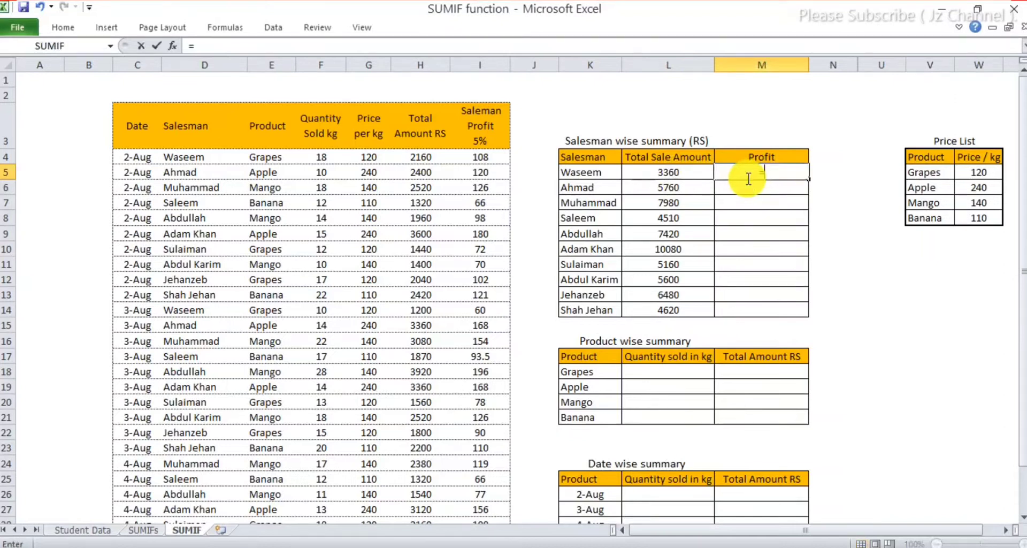
{"action": "type", "text": "SUM"}
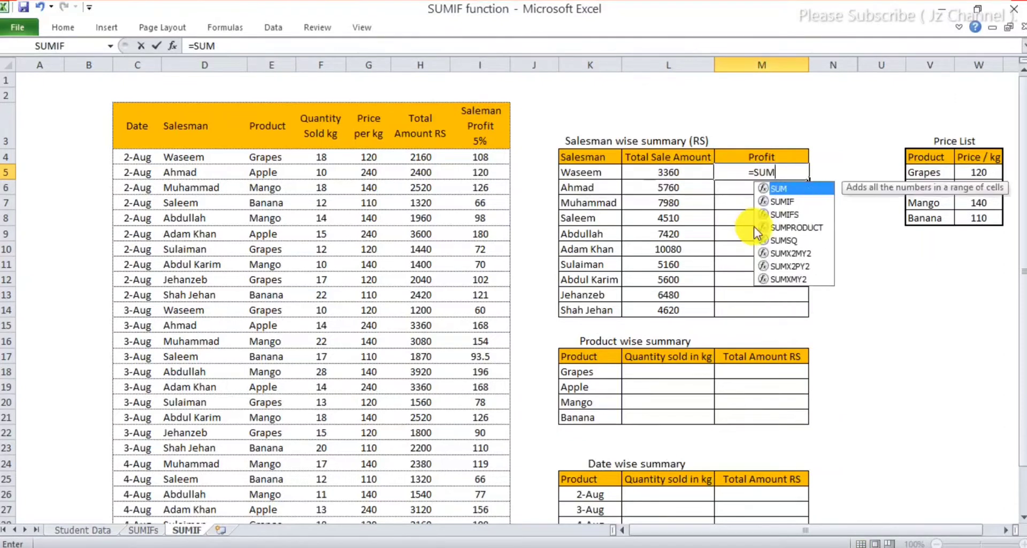
{"action": "type", "text": "IF("}
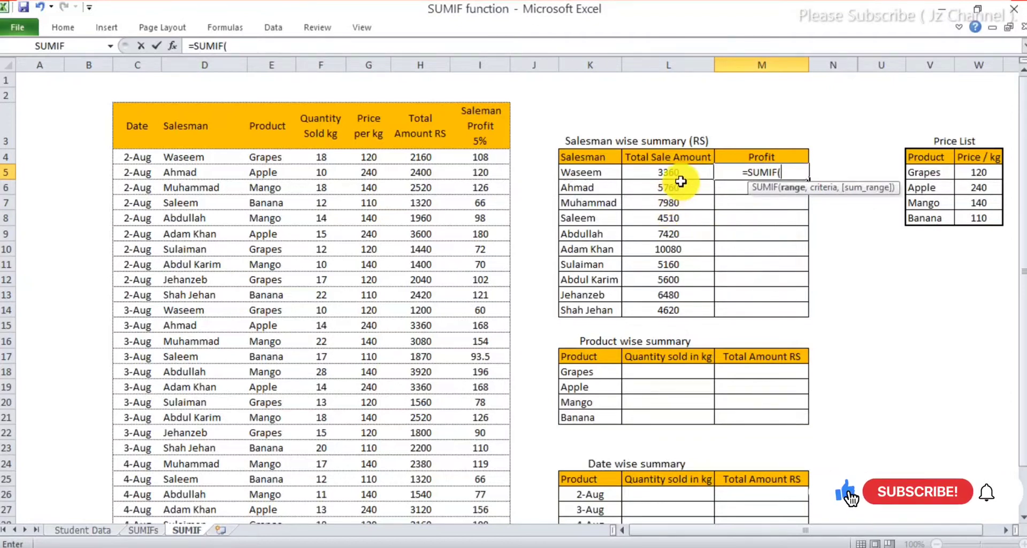
{"action": "left_click_drag", "start_coordinate": [217, 157], "coordinate": [220, 484]}
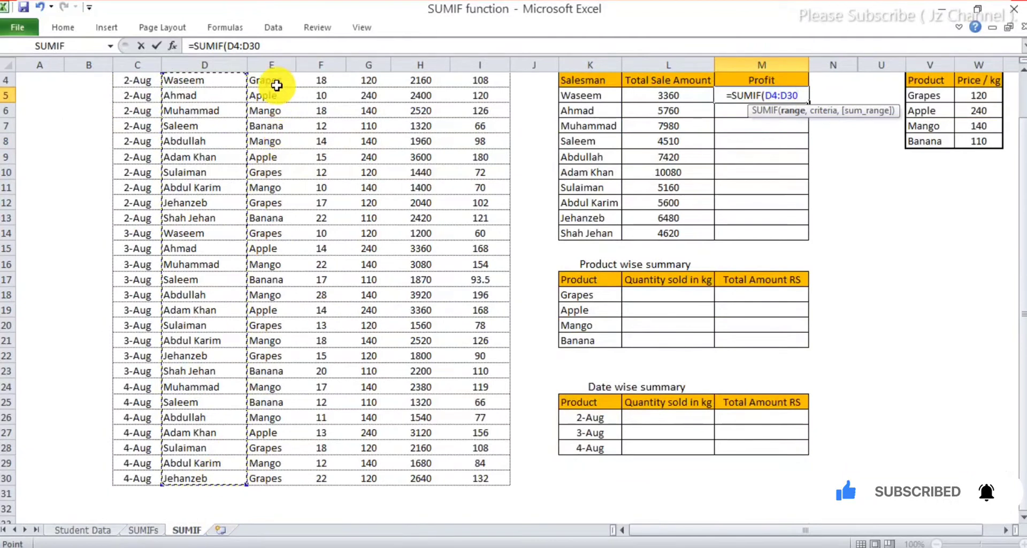
{"action": "left_click", "coordinate": [250, 51]}
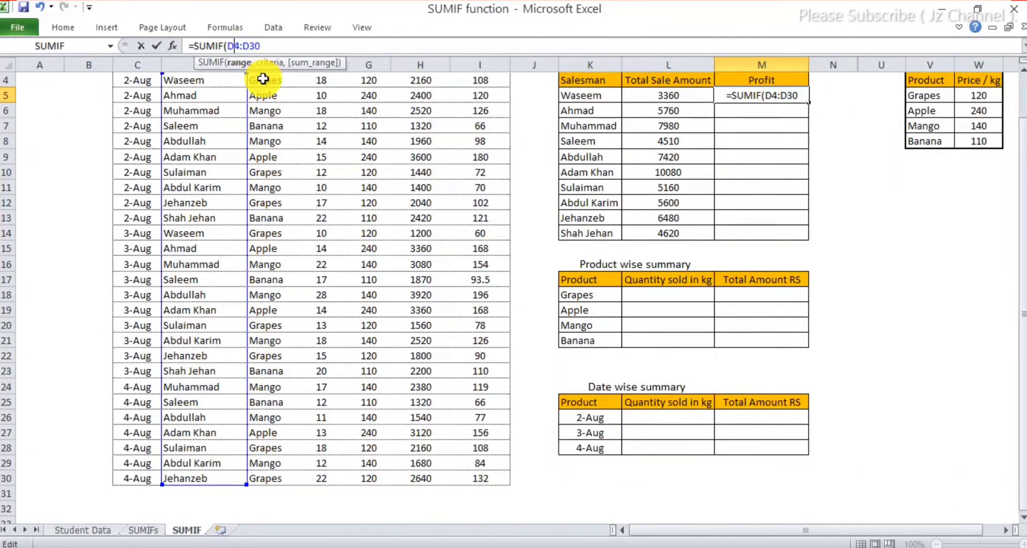
{"action": "key", "text": "F4"}
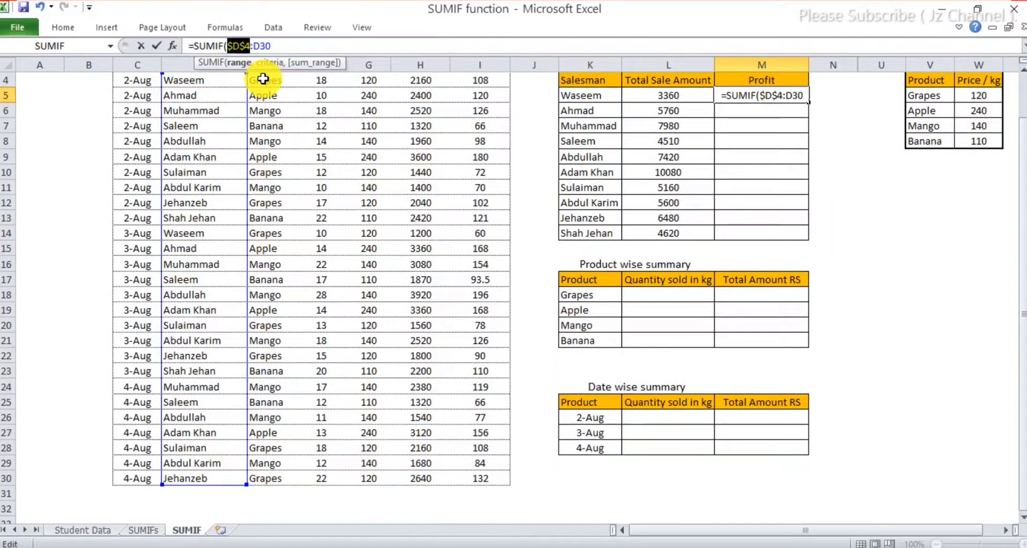
{"action": "left_click", "coordinate": [262, 45]}
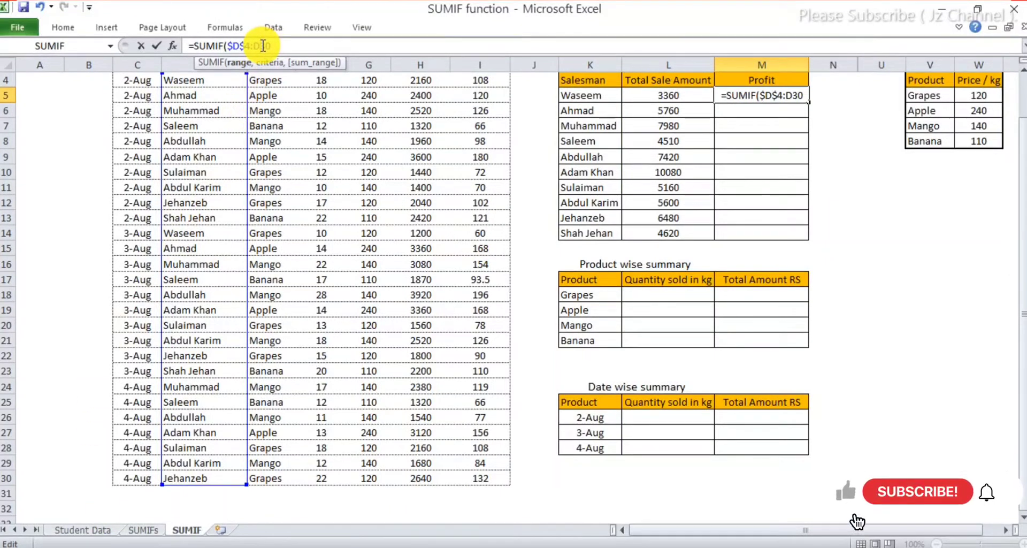
{"action": "key", "text": "F4"}
{"action": "left_click", "coordinate": [298, 45]}
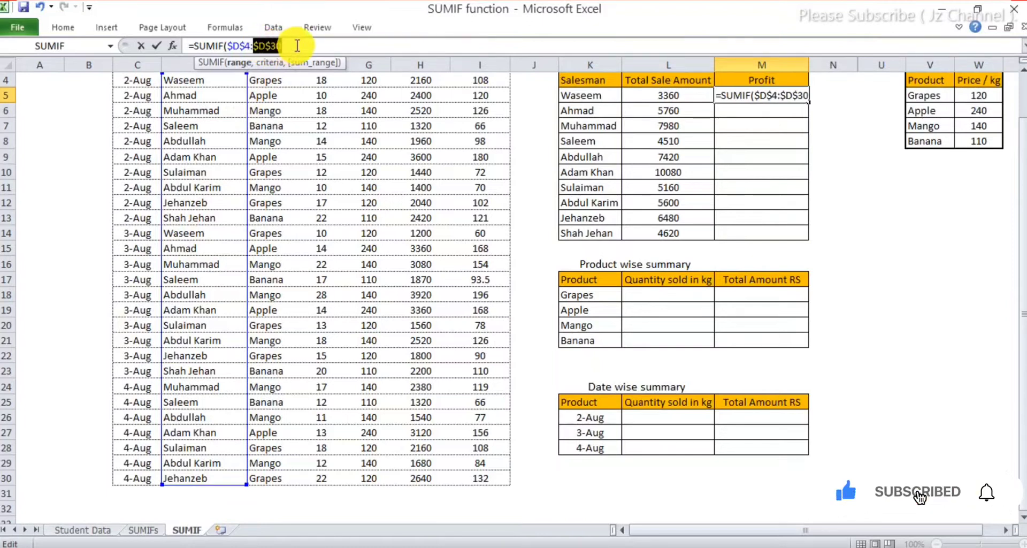
{"action": "type", "text": ","}
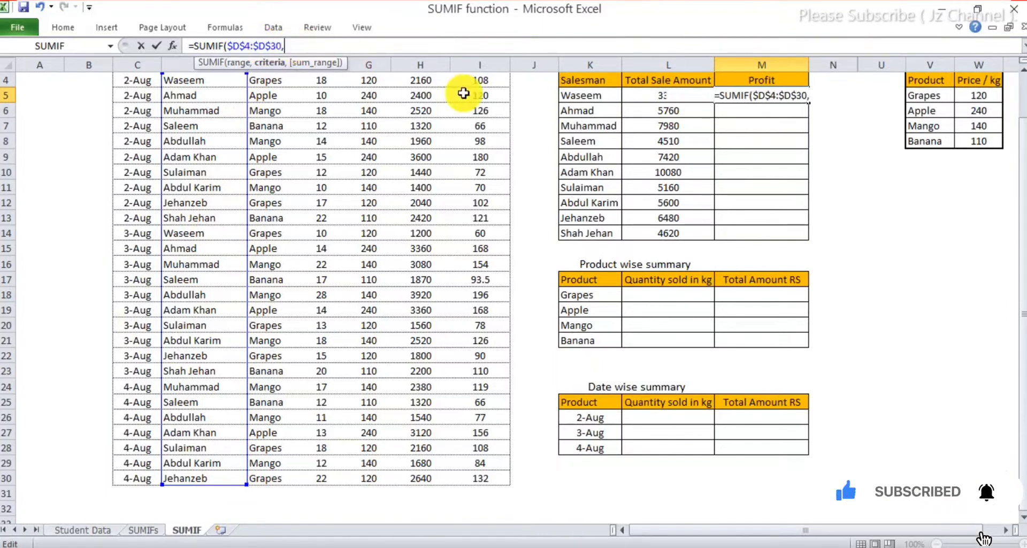
Complete the M5 formula with criteria K5 and the salesman profit column as the absolute sum range $I$4:$I$30
{"action": "left_click", "coordinate": [577, 95]}
{"action": "type", "text": ","}
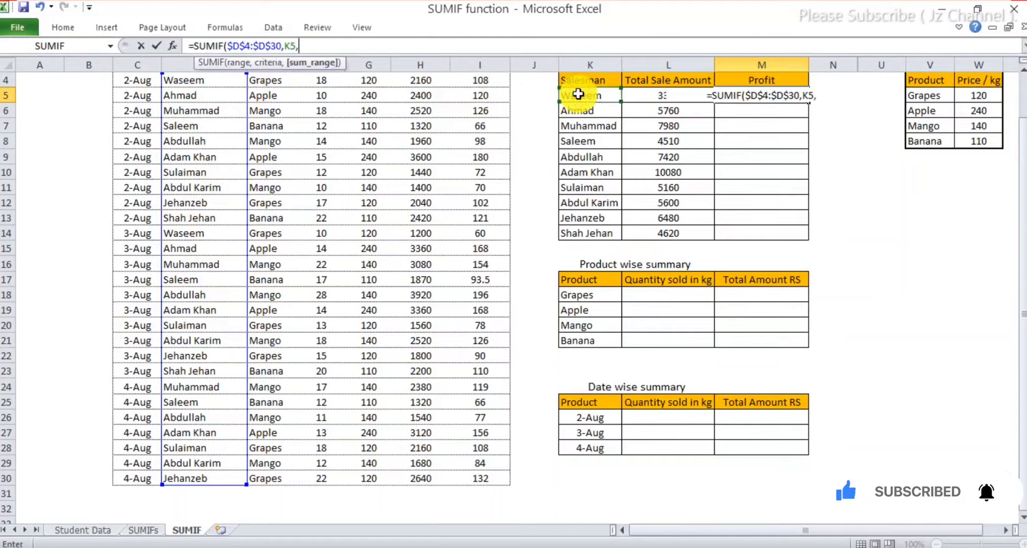
{"action": "scroll", "coordinate": [374, 182], "scroll_direction": "up", "scroll_amount": 1}
{"action": "left_click_drag", "start_coordinate": [479, 157], "coordinate": [502, 479]}
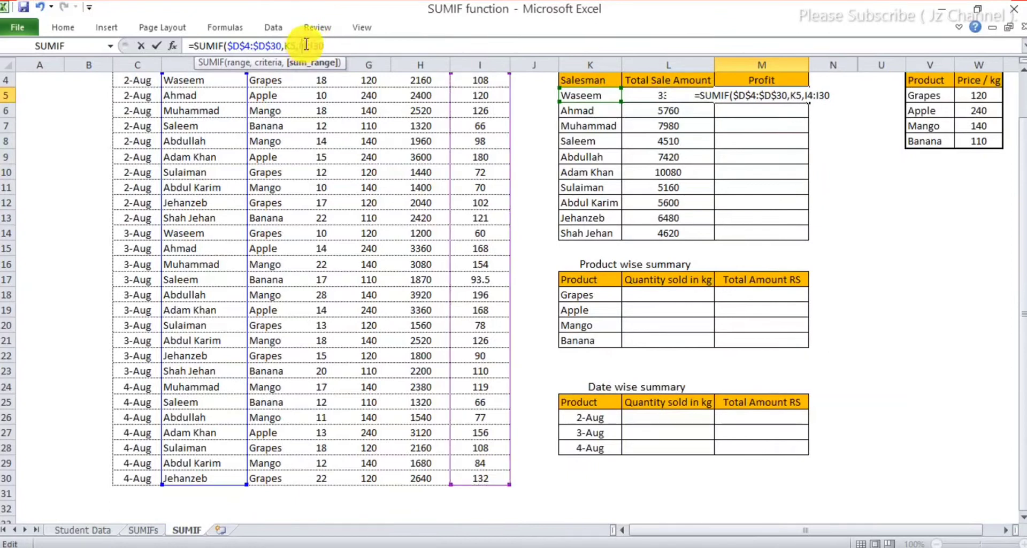
{"action": "key", "text": "F4"}
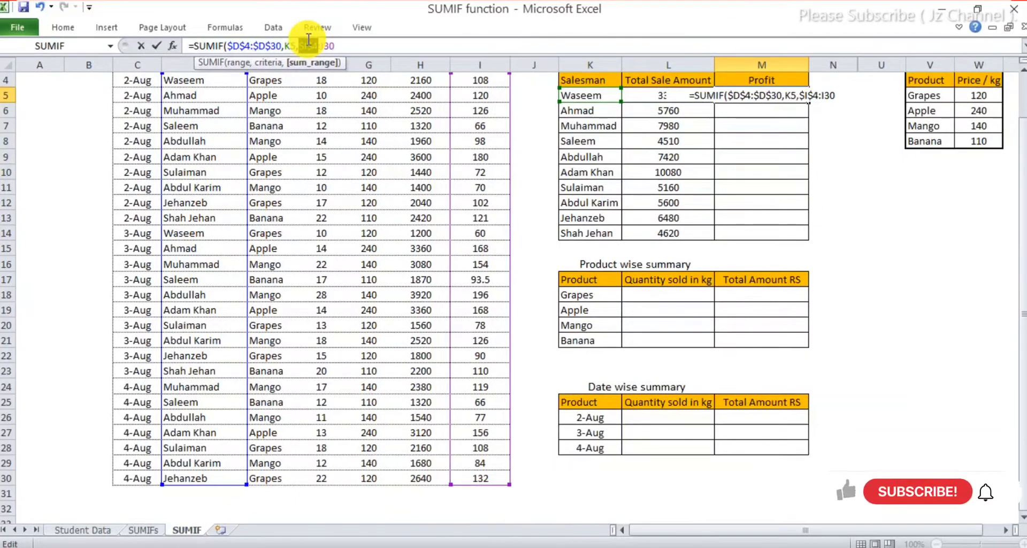
{"action": "left_click", "coordinate": [331, 45]}
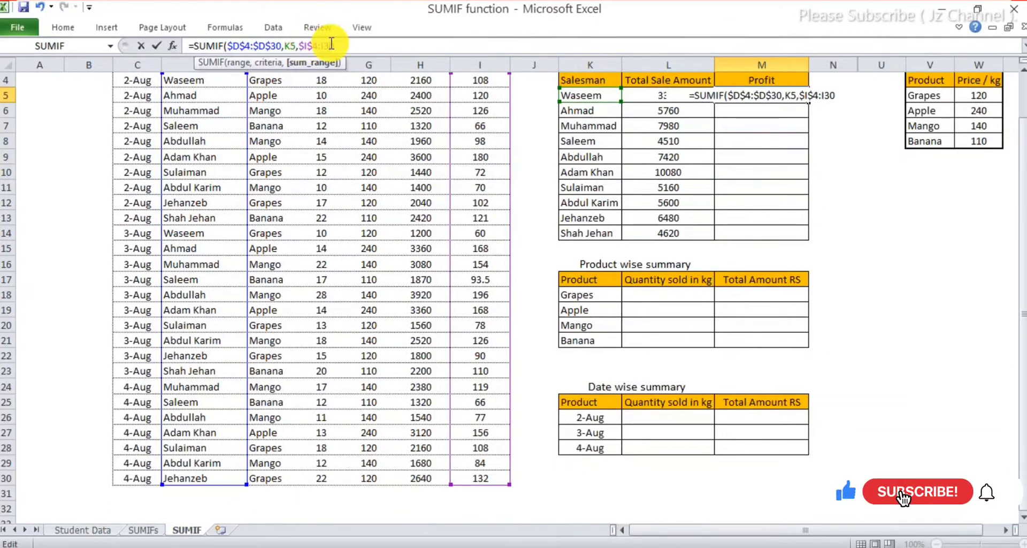
{"action": "key", "text": "F4"}
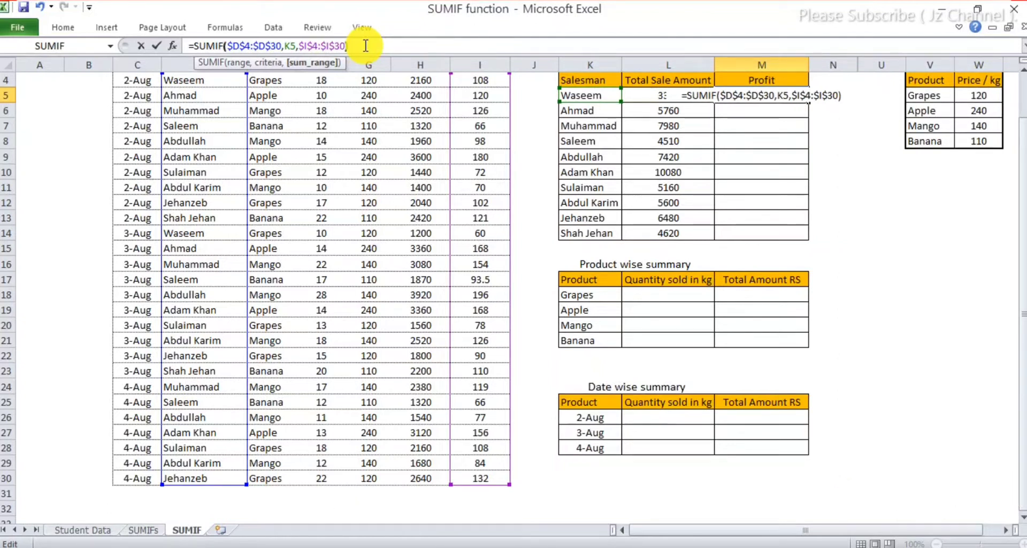
{"action": "type", "text": ")"}
{"action": "key", "text": "Return"}
{"action": "scroll", "coordinate": [660, 206], "scroll_direction": "up", "scroll_amount": 1}
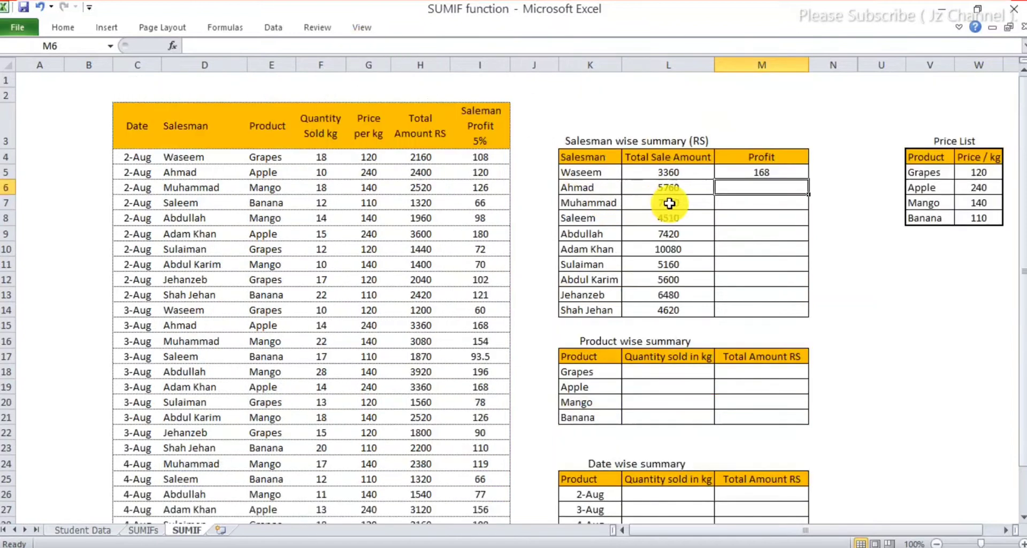
Fill the profit formula from M5 down to M14 for all salesmen
{"action": "left_click", "coordinate": [776, 174]}
{"action": "left_click_drag", "start_coordinate": [808, 180], "coordinate": [801, 317]}
{"action": "left_click", "coordinate": [786, 279]}
{"action": "left_click", "coordinate": [770, 222]}
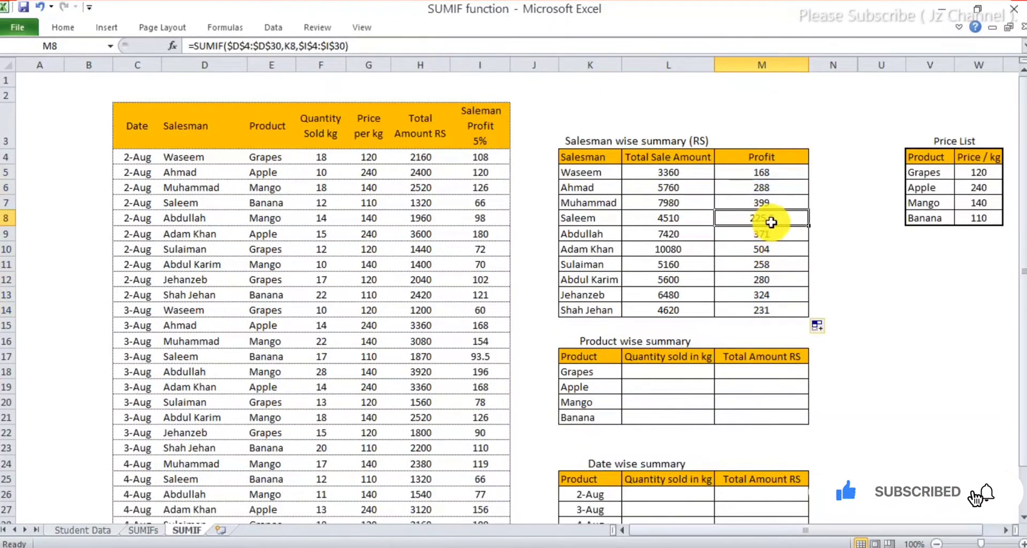
Check the range, criteria and sum range references of the filled profit formula in M8
{"action": "double_click", "coordinate": [774, 220]}
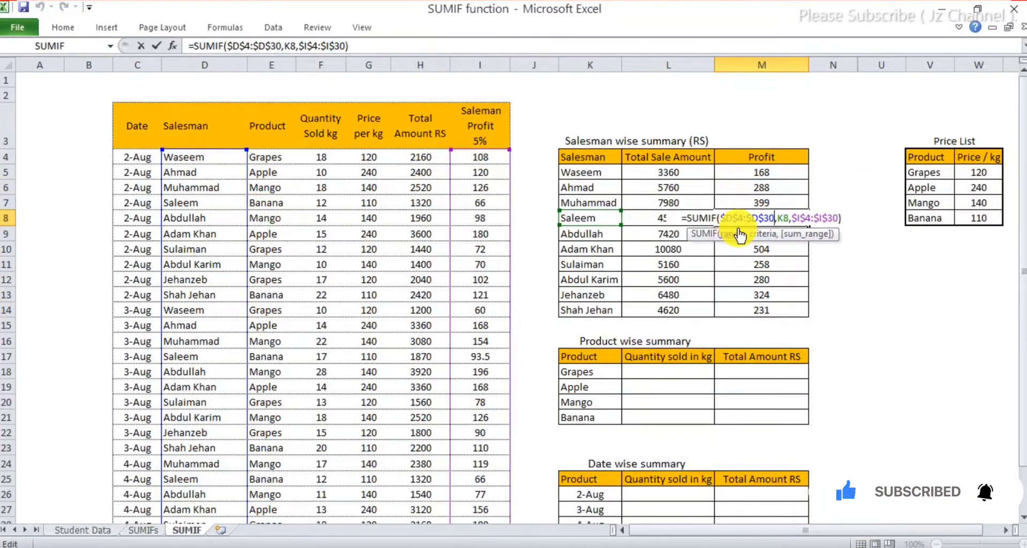
{"action": "key", "text": "Return"}
{"action": "left_click", "coordinate": [850, 278]}
Look over the product wise and date wise summary tables and the Product column of the sales data
{"action": "scroll", "coordinate": [850, 283], "scroll_direction": "down", "scroll_amount": 2}
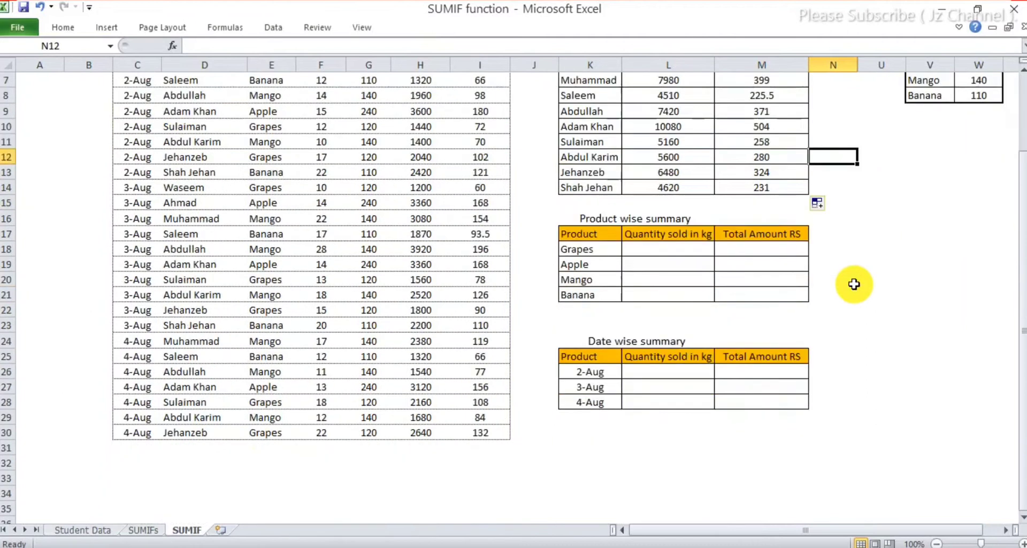
{"action": "left_click", "coordinate": [662, 248]}
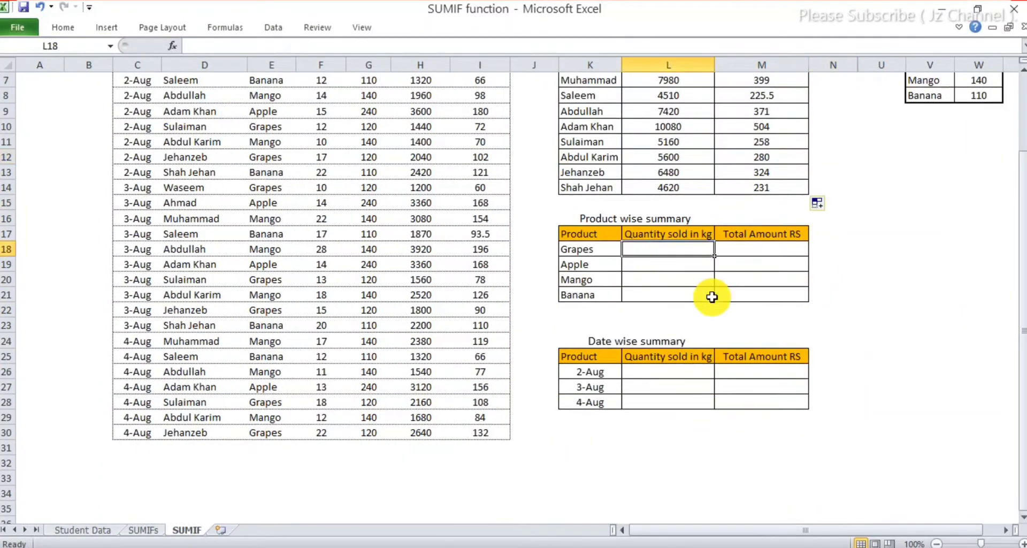
{"action": "scroll", "coordinate": [712, 294], "scroll_direction": "up", "scroll_amount": 1}
{"action": "scroll", "coordinate": [711, 297], "scroll_direction": "up", "scroll_amount": 1}
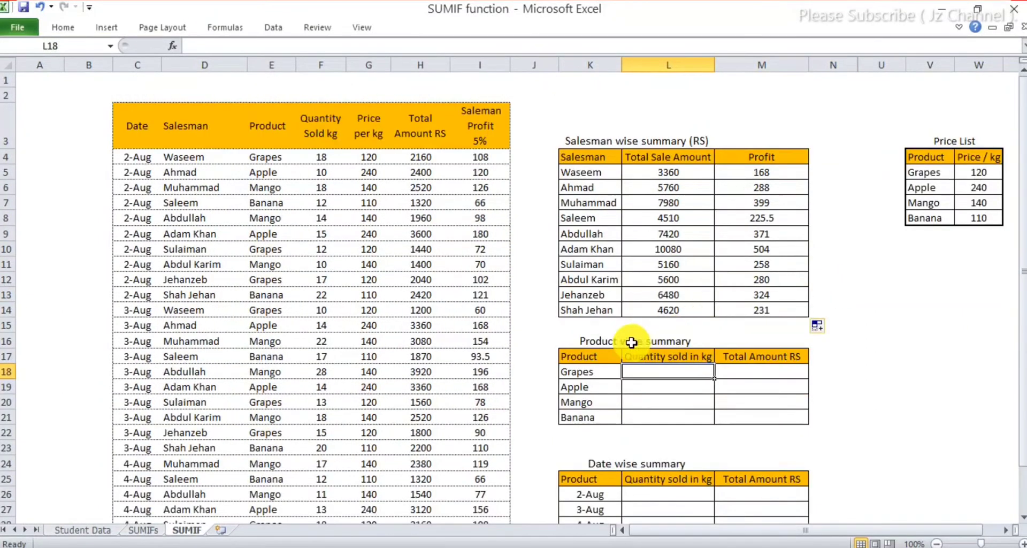
{"action": "left_click", "coordinate": [575, 343]}
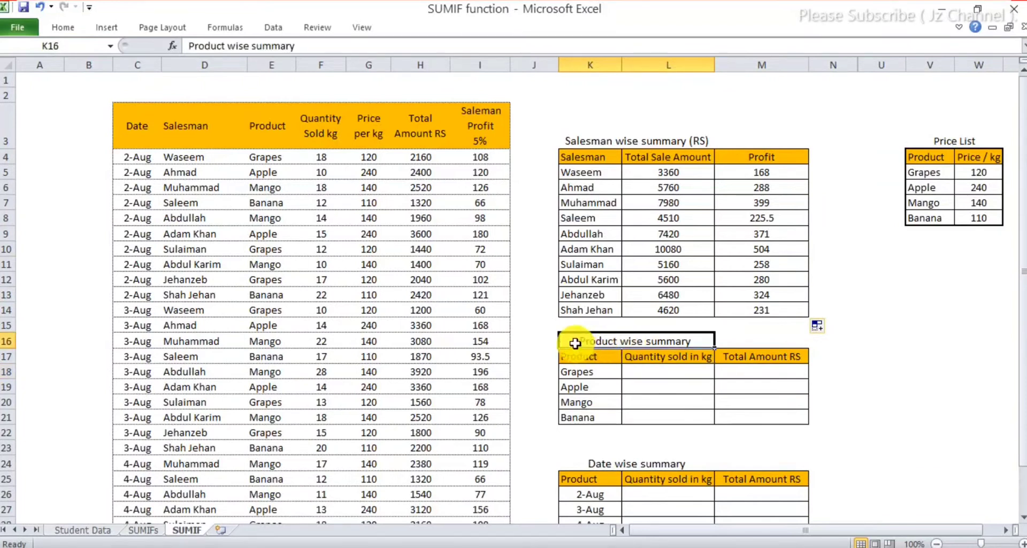
{"action": "left_click_drag", "start_coordinate": [262, 126], "coordinate": [270, 325]}
{"action": "left_click", "coordinate": [633, 342]}
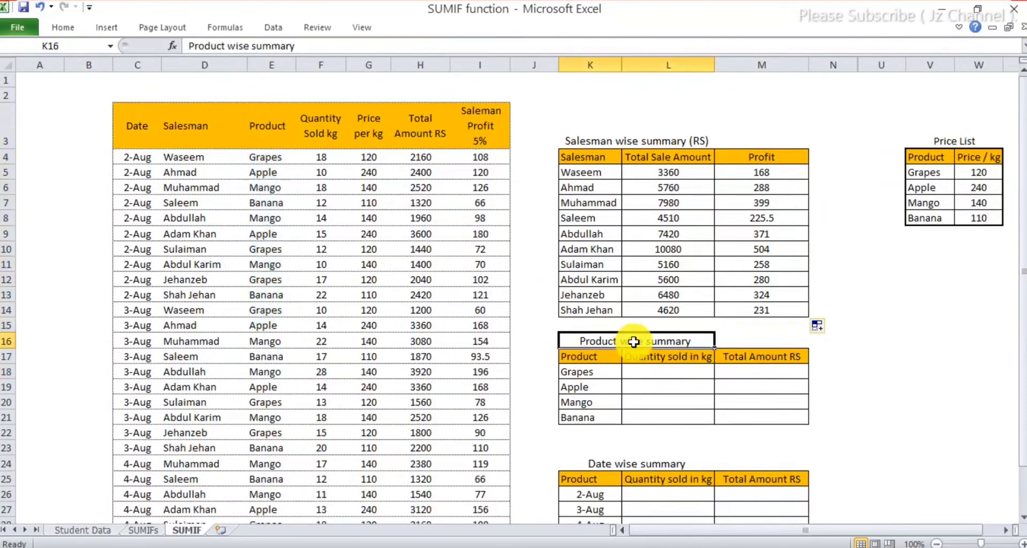
Start a SUMIF formula in quantity cell L18 with the Product column as the absolute range $E$4:$E$30
{"action": "left_click", "coordinate": [680, 374]}
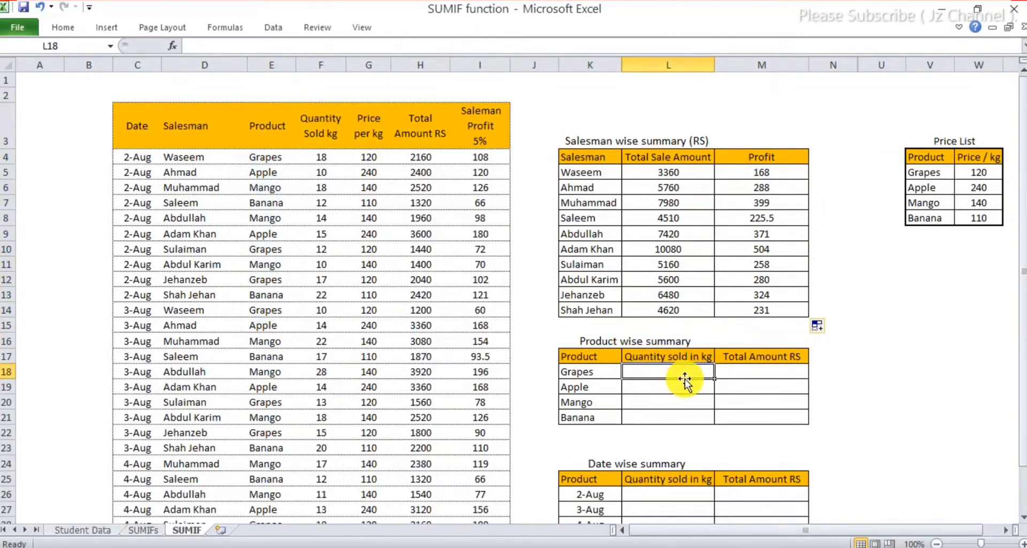
{"action": "type", "text": "=SUMIF"}
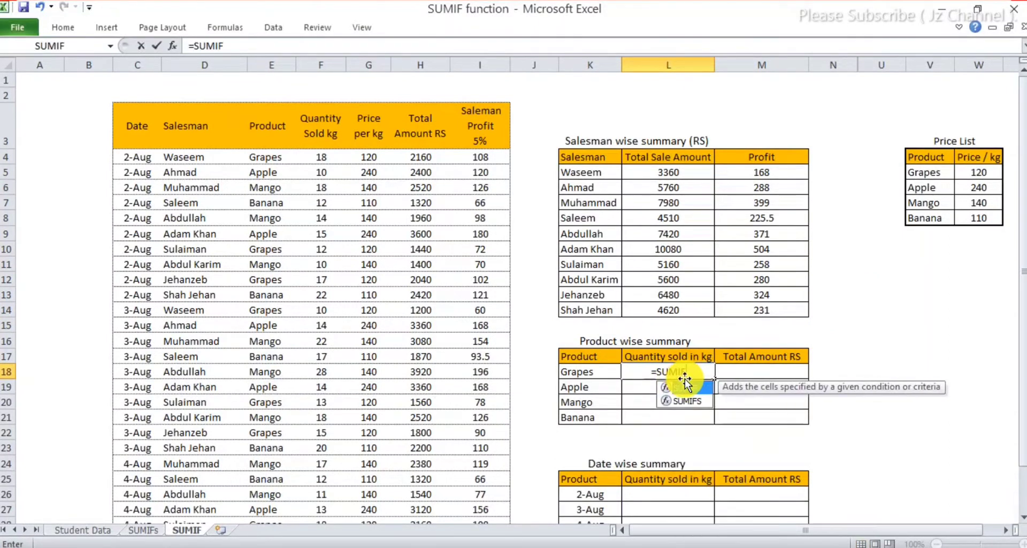
{"action": "type", "text": "("}
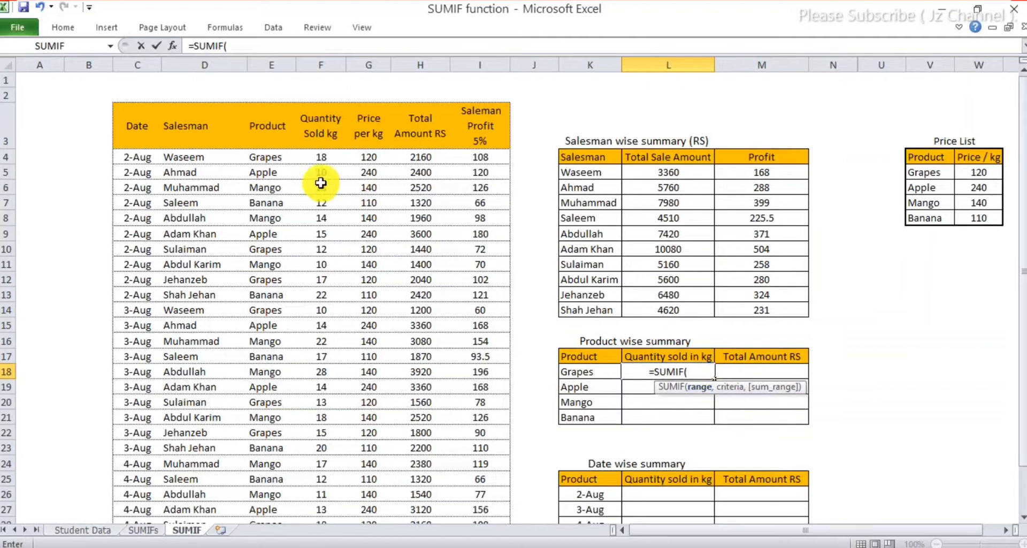
{"action": "left_click_drag", "start_coordinate": [278, 154], "coordinate": [278, 481]}
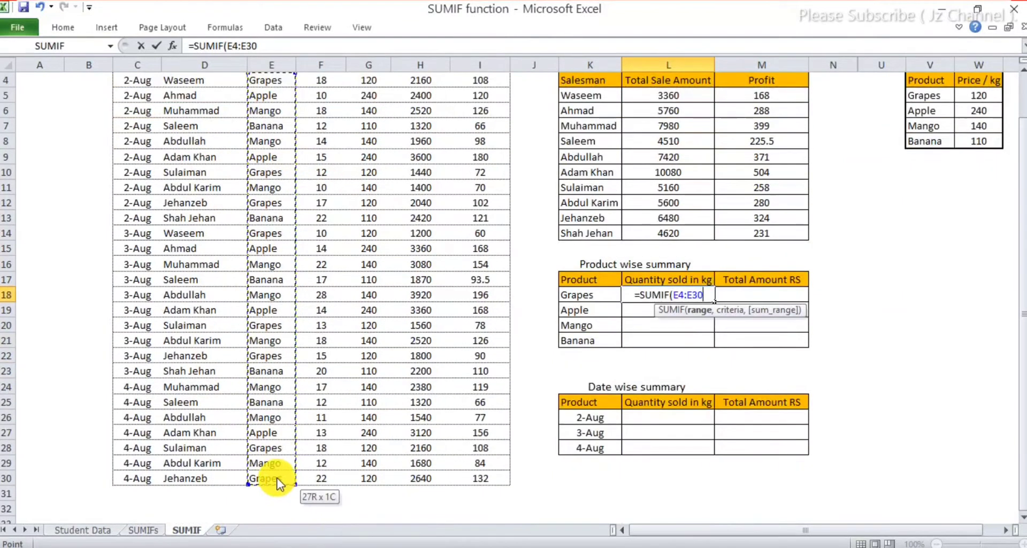
{"action": "left_click", "coordinate": [250, 46]}
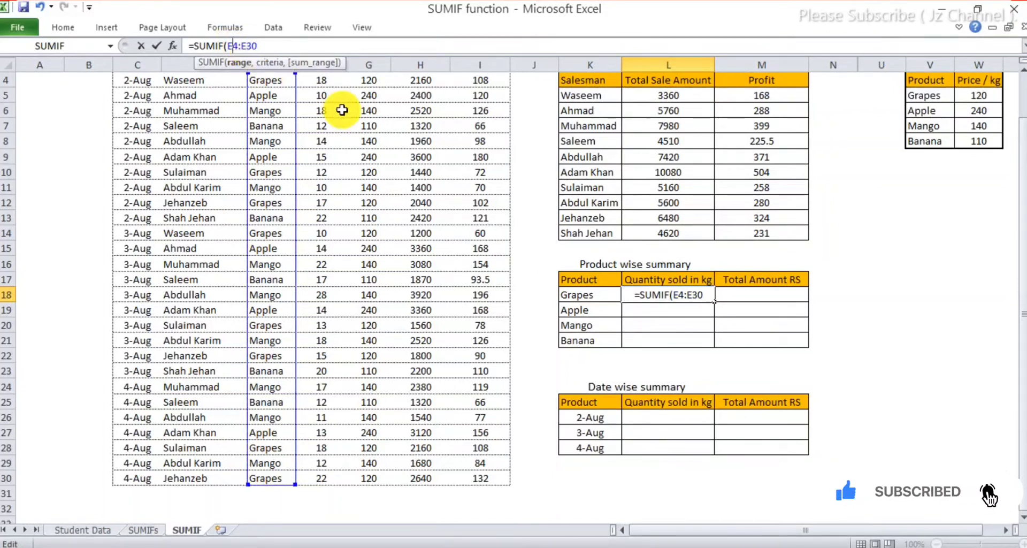
{"action": "key", "text": "F4"}
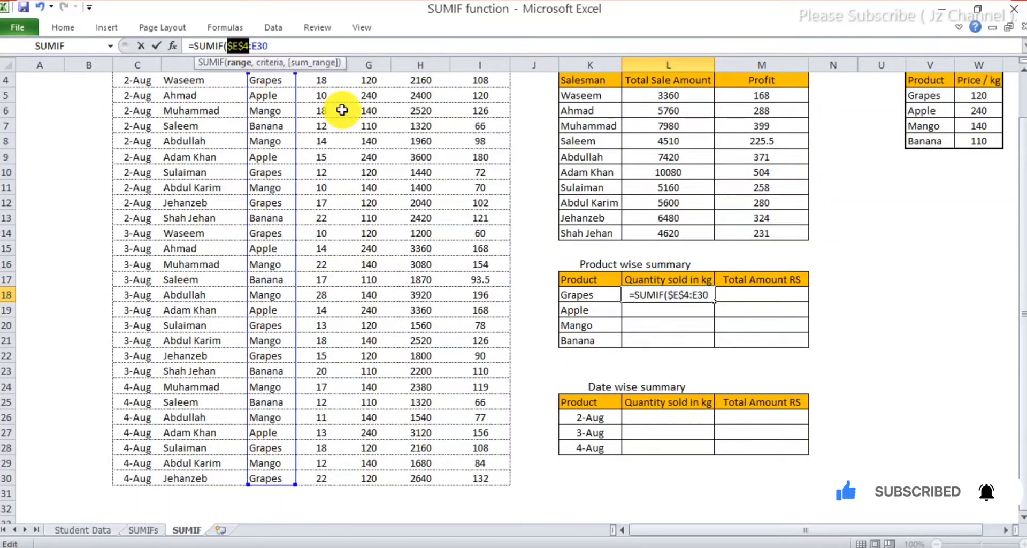
{"action": "left_click", "coordinate": [267, 46]}
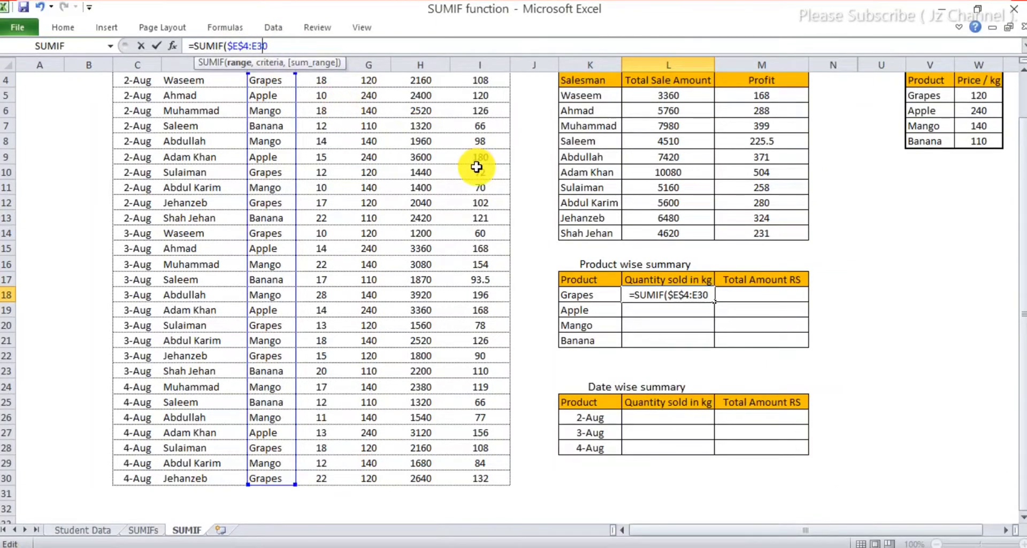
{"action": "key", "text": "F4"}
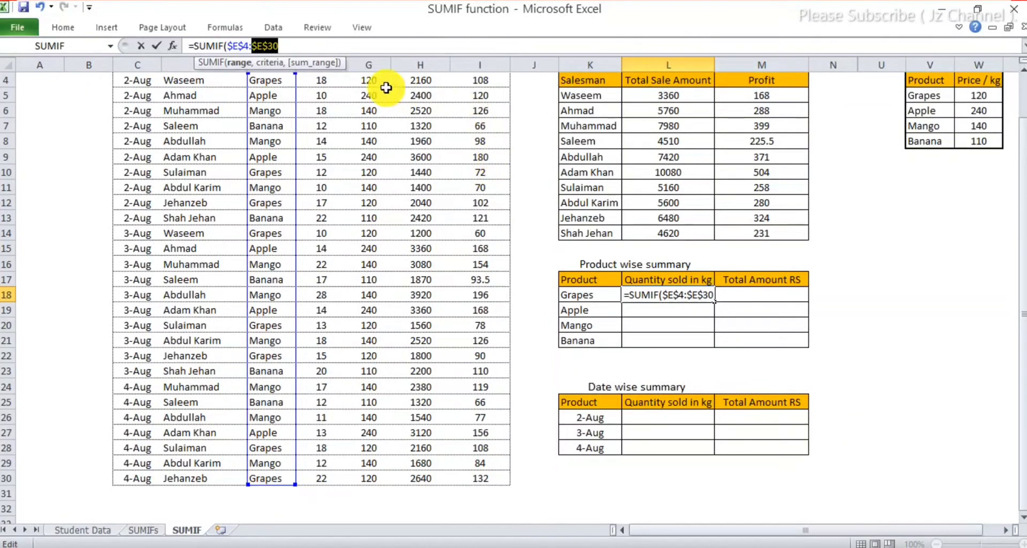
Add product cell K18 as the criteria of the SUMIF formula in L18
{"action": "type", "text": ","}
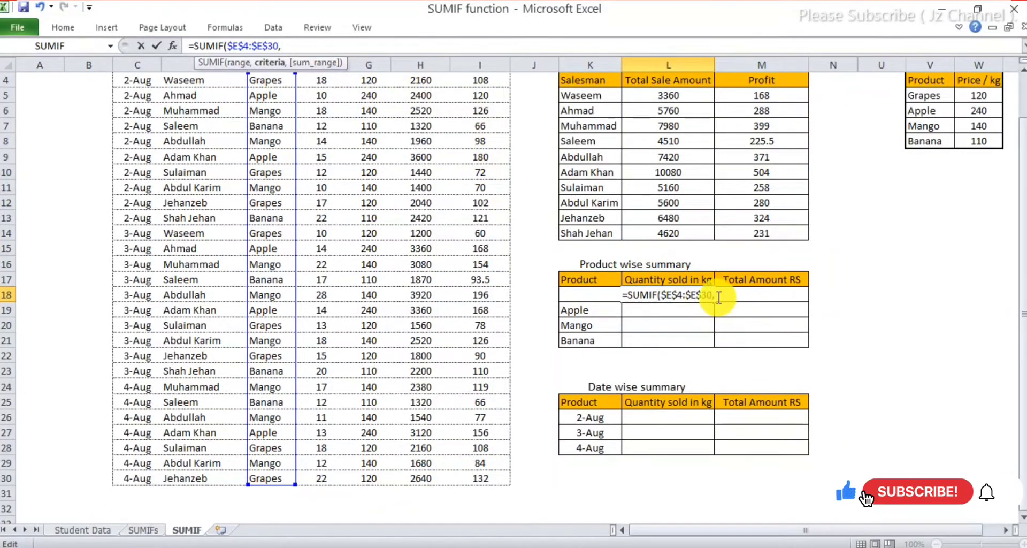
{"action": "left_click", "coordinate": [719, 296]}
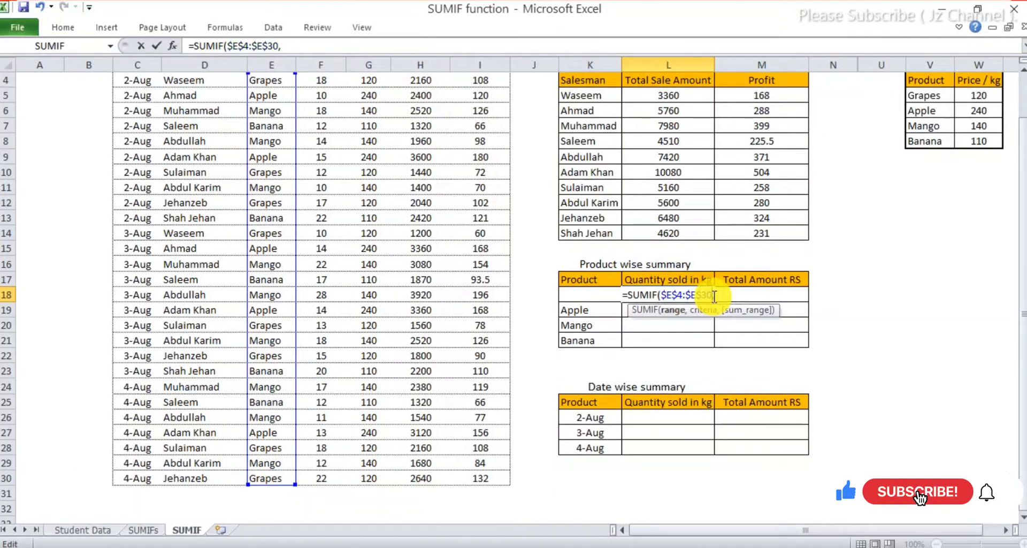
{"action": "left_click", "coordinate": [594, 308]}
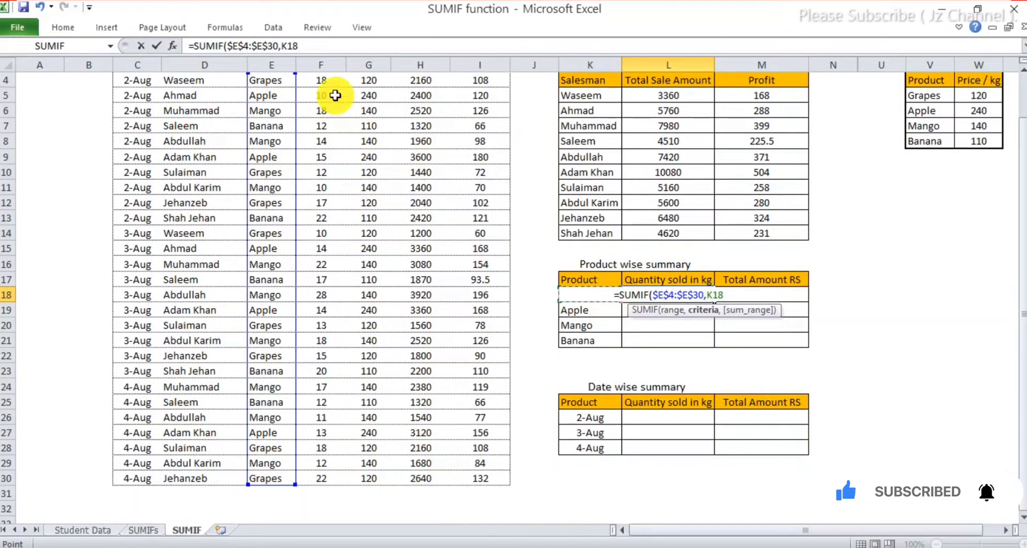
{"action": "left_click", "coordinate": [318, 46]}
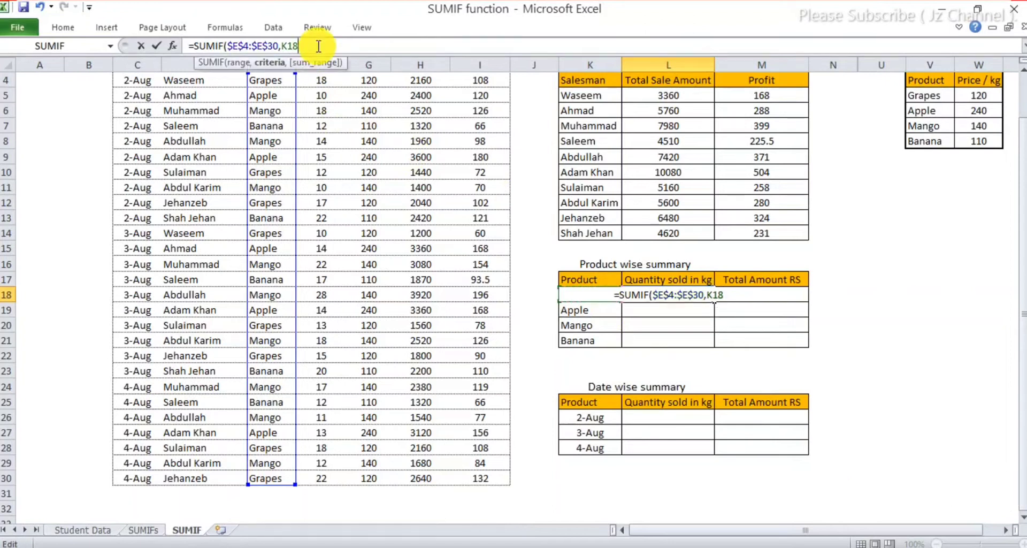
{"action": "type", "text": ","}
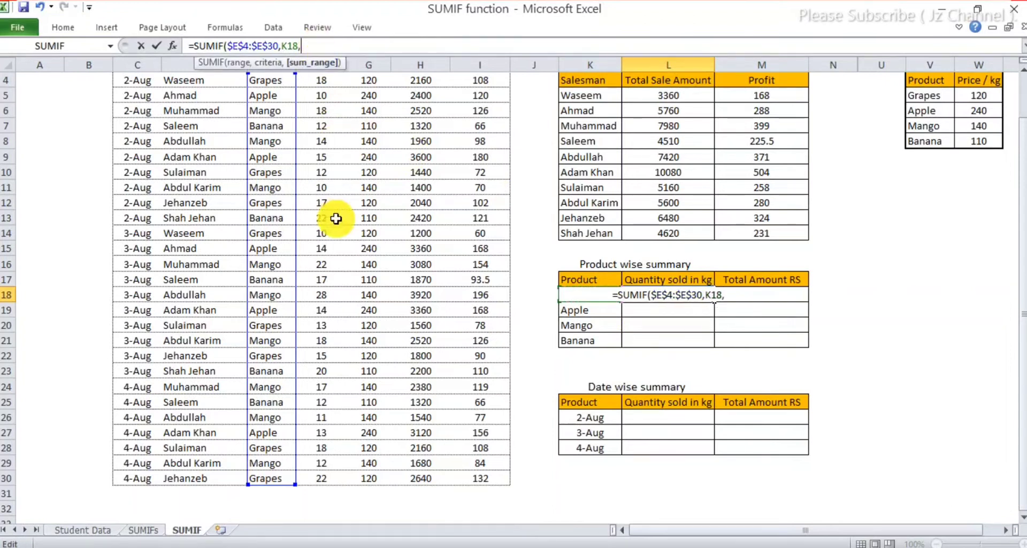
Complete the L18 formula with the Quantity Sold kg column as the absolute sum range $F$4:$F$30
{"action": "scroll", "coordinate": [337, 201], "scroll_direction": "up", "scroll_amount": 1}
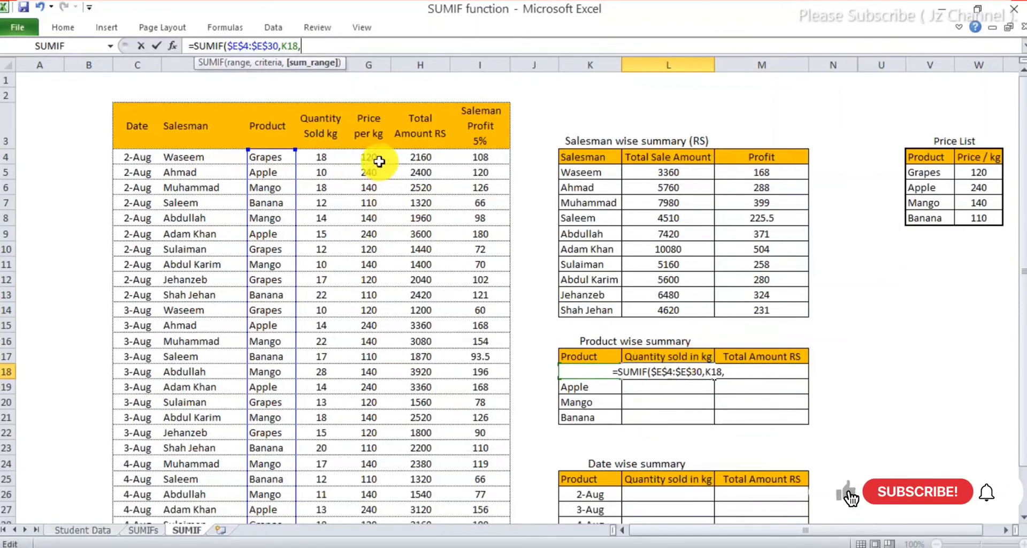
{"action": "left_click_drag", "start_coordinate": [330, 158], "coordinate": [323, 477]}
{"action": "left_click", "coordinate": [307, 43]}
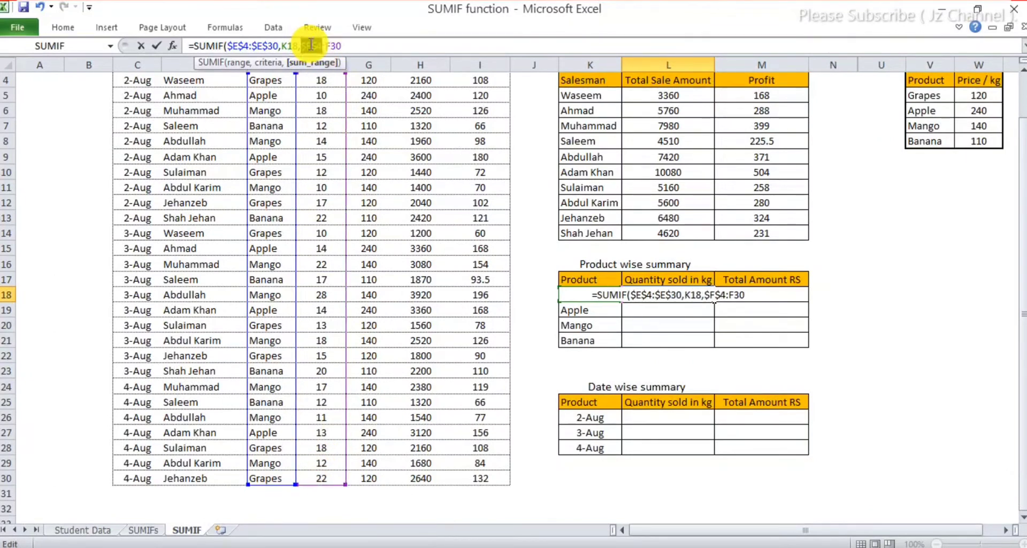
{"action": "key", "text": "F4"}
{"action": "left_click", "coordinate": [337, 45]}
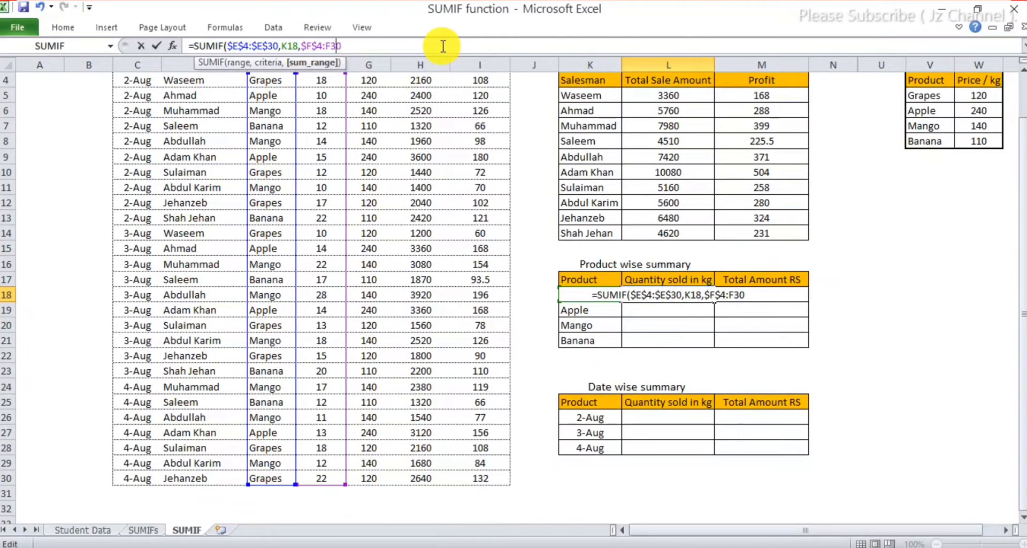
{"action": "key", "text": "F4"}
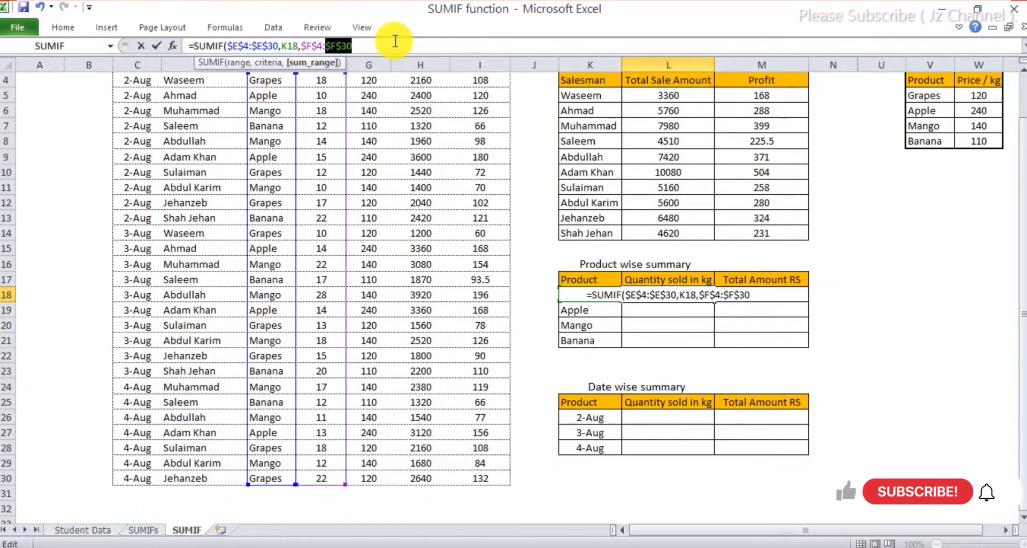
{"action": "left_click", "coordinate": [433, 46]}
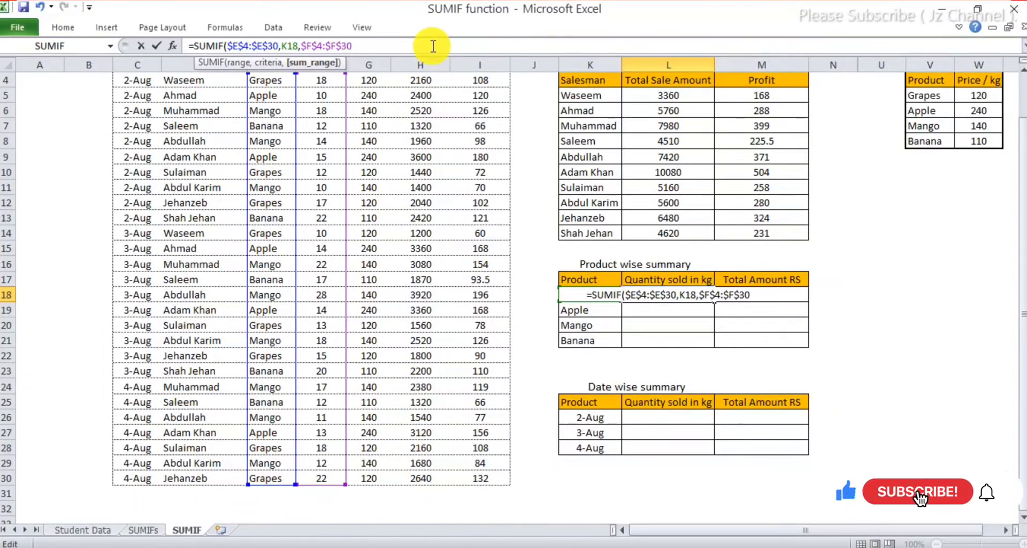
{"action": "type", "text": ")"}
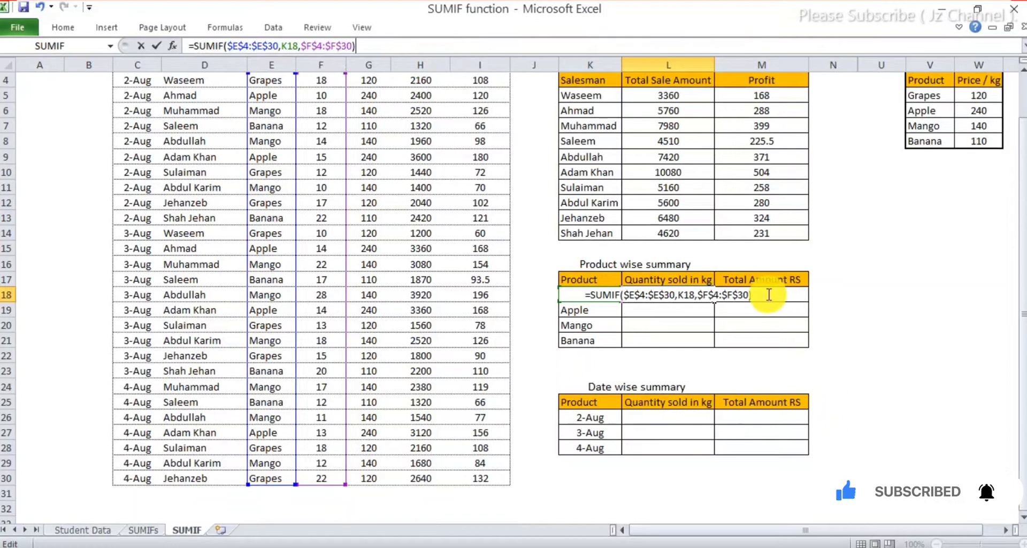
{"action": "key", "text": "Return"}
Fill the quantity formula from L18 down to L21 and check the references in L20
{"action": "left_click", "coordinate": [695, 295]}
{"action": "left_click_drag", "start_coordinate": [714, 301], "coordinate": [712, 341]}
{"action": "left_click", "coordinate": [676, 326]}
{"action": "double_click", "coordinate": [678, 326]}
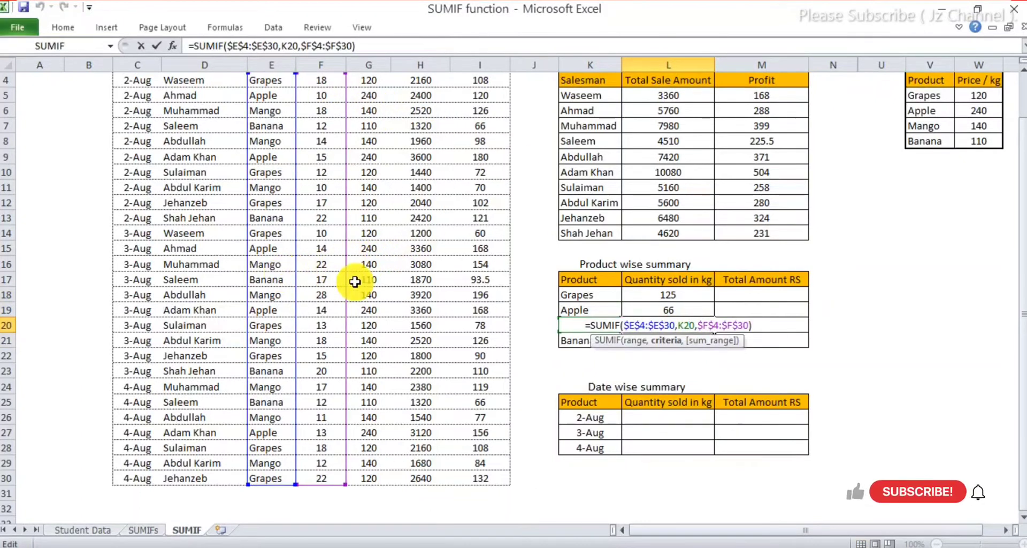
{"action": "key", "text": "Return"}
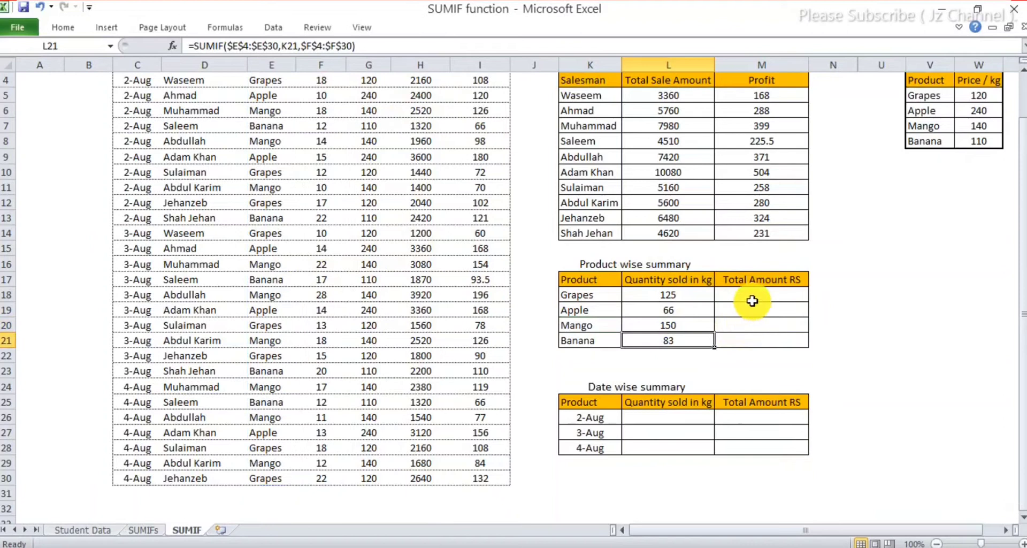
Fill the quantity formulas in L18:L21 across into the Total Amount RS cells M18:M21
{"action": "left_click", "coordinate": [753, 298]}
{"action": "left_click", "coordinate": [696, 297]}
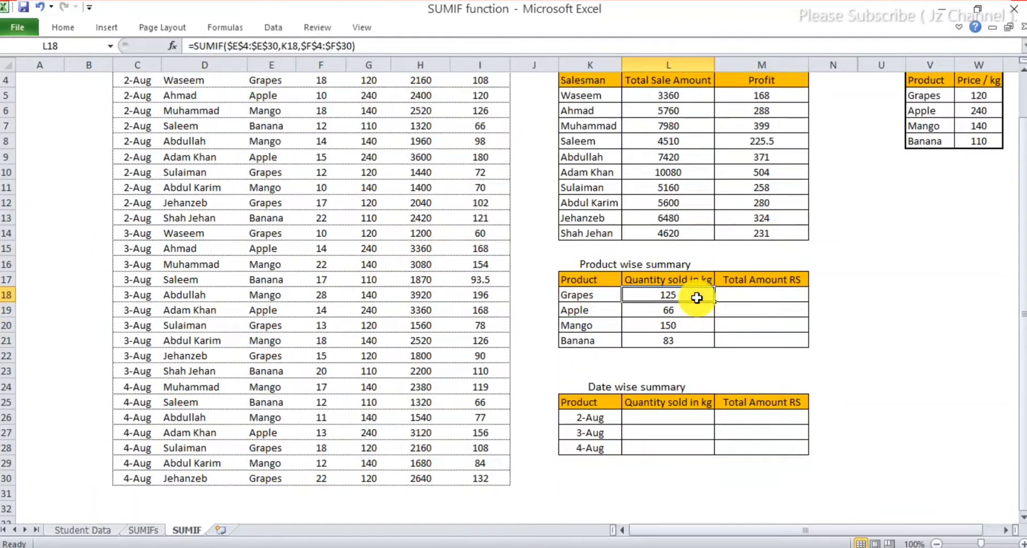
{"action": "left_click_drag", "start_coordinate": [697, 294], "coordinate": [754, 342]}
Change the criteria reference of the SUMIF formula in M18 to product cell K18
{"action": "left_click", "coordinate": [760, 295]}
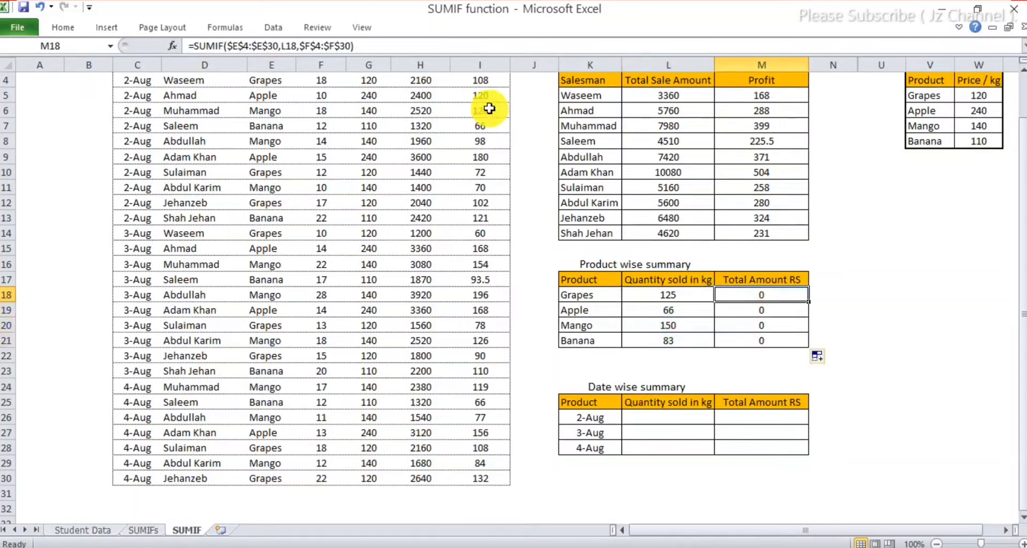
{"action": "left_click", "coordinate": [338, 45]}
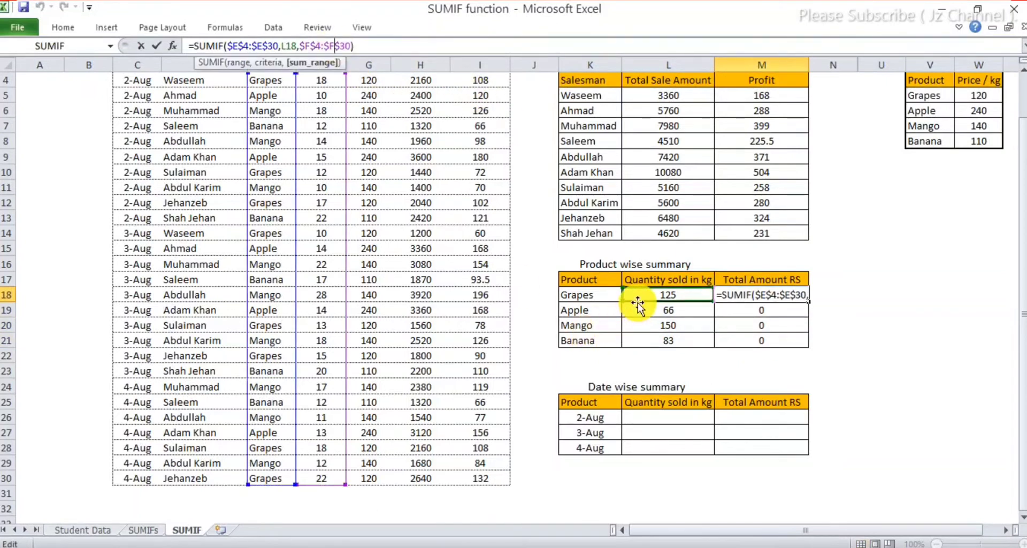
{"action": "left_click_drag", "start_coordinate": [636, 303], "coordinate": [605, 299]}
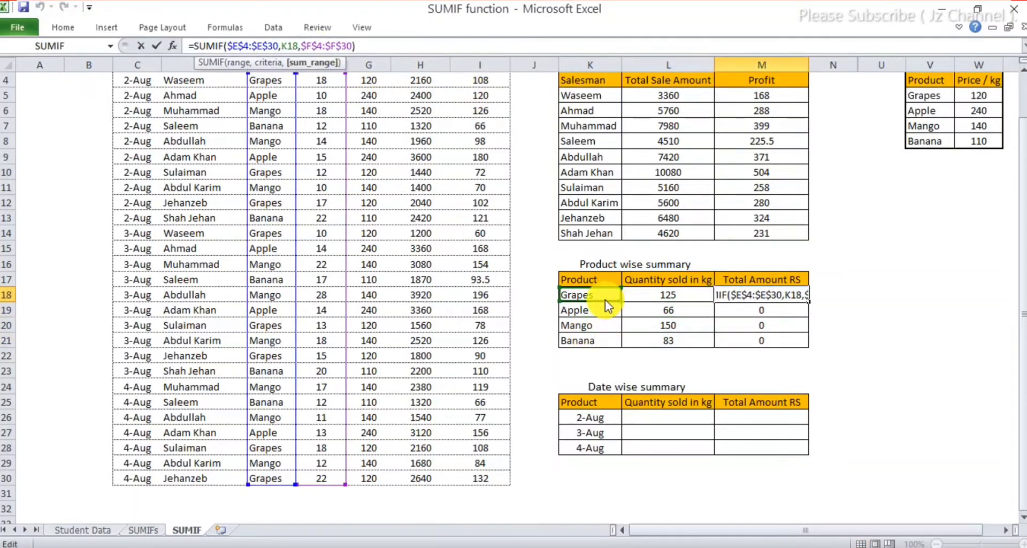
{"action": "scroll", "coordinate": [367, 243], "scroll_direction": "up", "scroll_amount": 1}
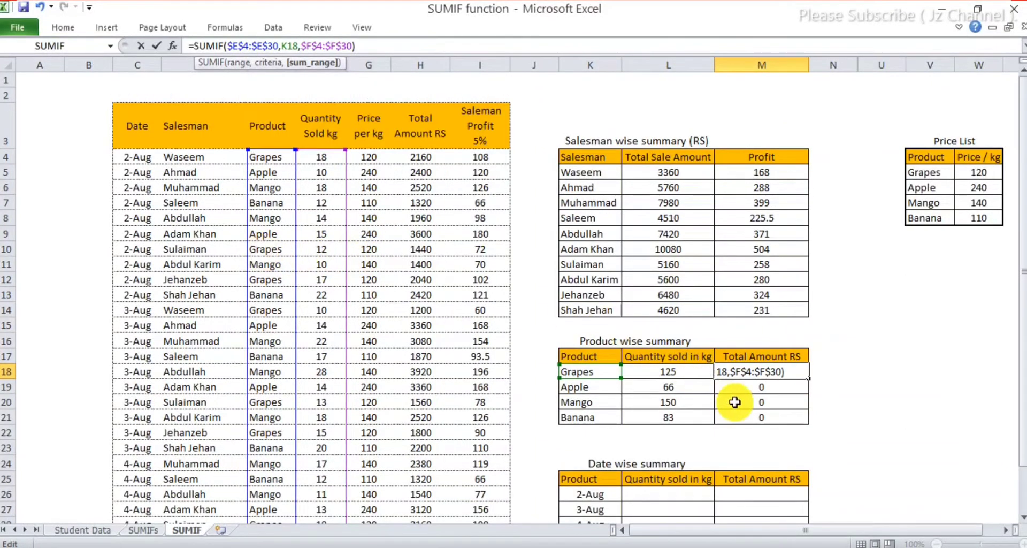
{"action": "scroll", "coordinate": [739, 402], "scroll_direction": "down", "scroll_amount": 1}
{"action": "key", "text": "Return"}
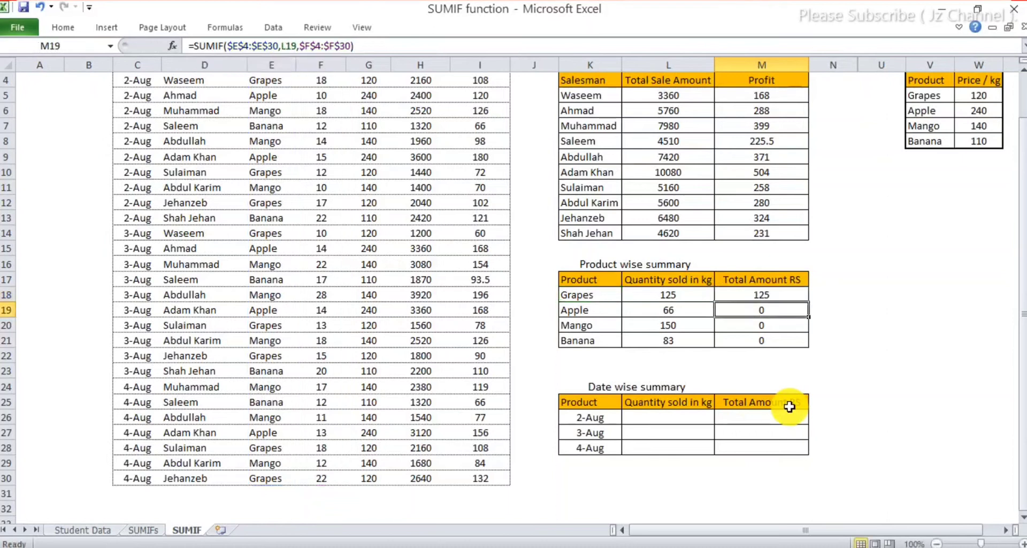
Change the sum range of the SUMIF formula in M18 to the Total Amount RS column, $H$4:$H$30
{"action": "left_click", "coordinate": [728, 293]}
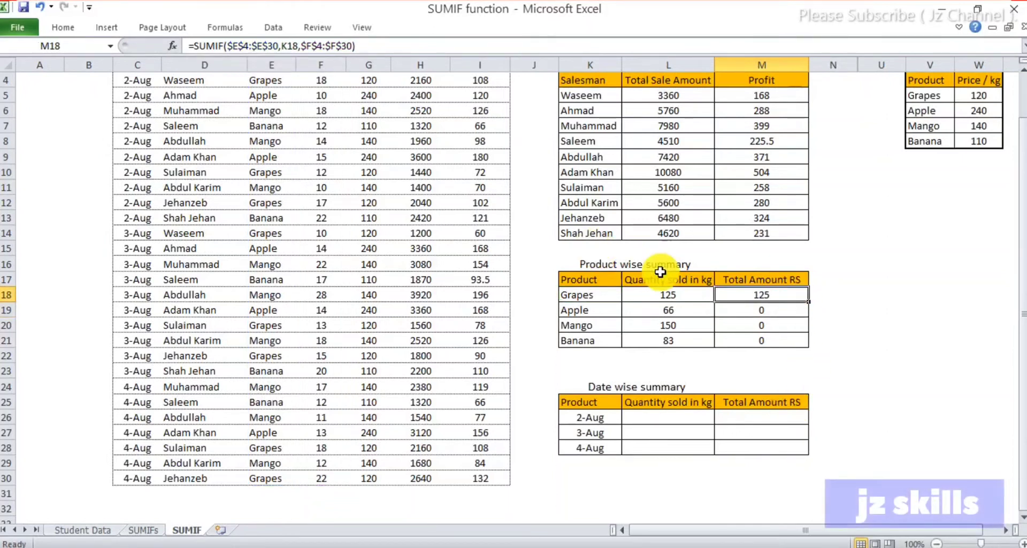
{"action": "left_click", "coordinate": [336, 45]}
{"action": "scroll", "coordinate": [406, 224], "scroll_direction": "up", "scroll_amount": 1}
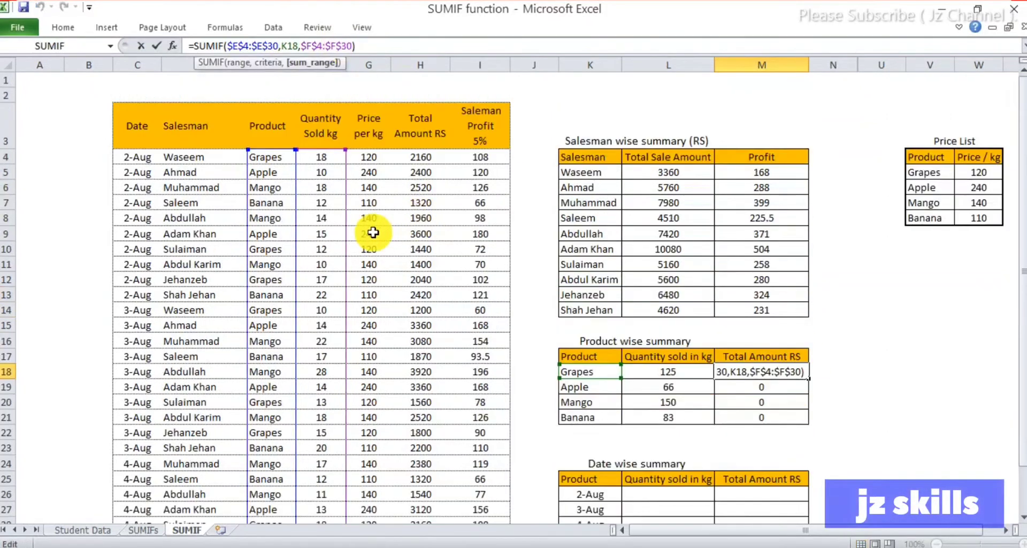
{"action": "left_click_drag", "start_coordinate": [341, 237], "coordinate": [453, 183]}
{"action": "scroll", "coordinate": [725, 332], "scroll_direction": "down", "scroll_amount": 1}
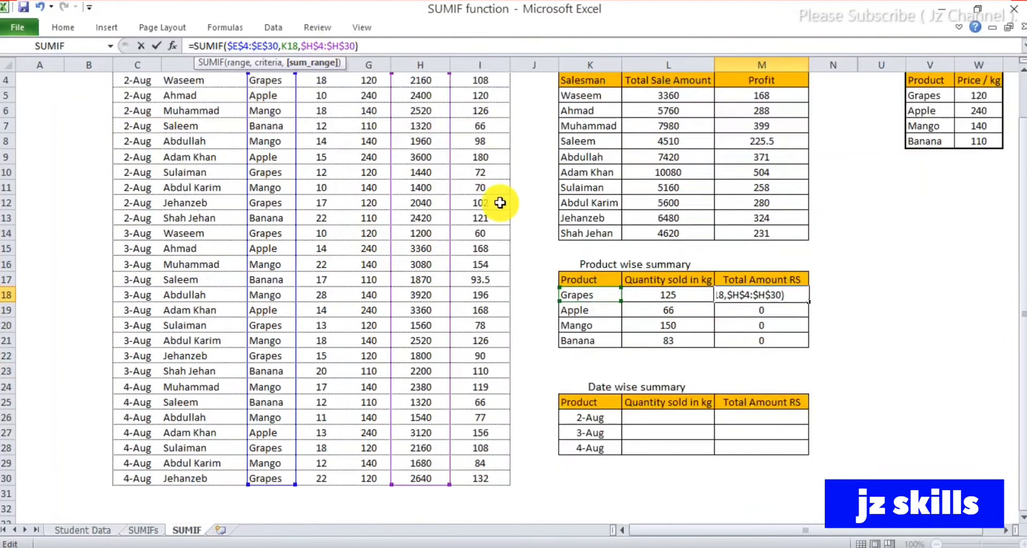
{"action": "scroll", "coordinate": [466, 177], "scroll_direction": "up", "scroll_amount": 1}
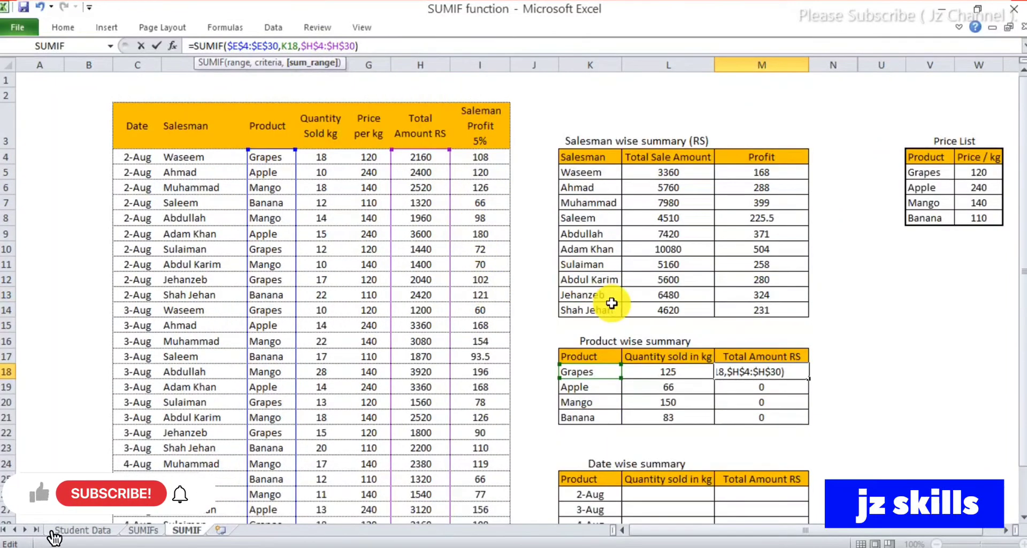
{"action": "key", "text": "Return"}
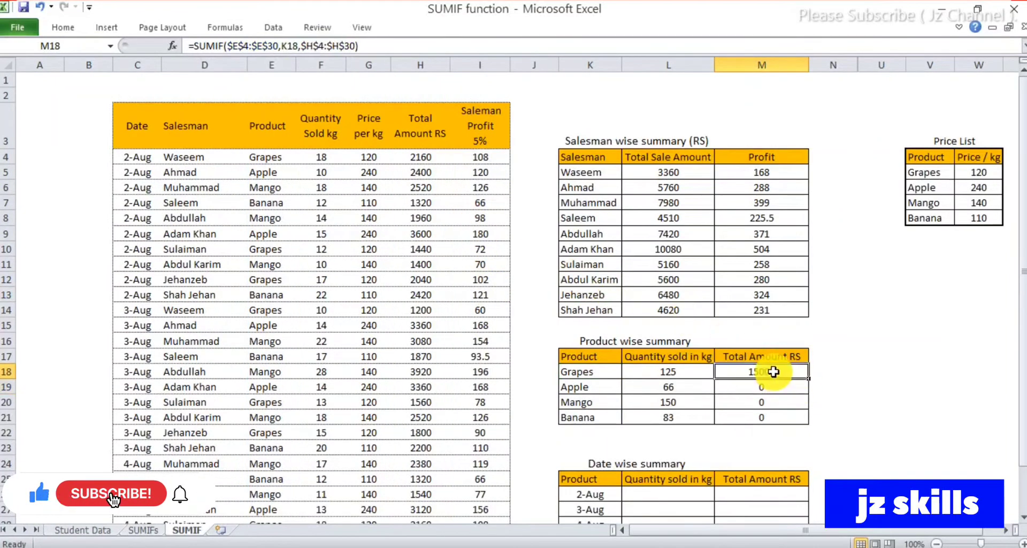
Fill the total amount formula from M18 down to M21 and check the references in M19
{"action": "left_click_drag", "start_coordinate": [808, 380], "coordinate": [809, 396]}
{"action": "left_click_drag", "start_coordinate": [807, 419], "coordinate": [807, 419]}
{"action": "left_click", "coordinate": [850, 389]}
{"action": "left_click", "coordinate": [793, 384]}
{"action": "left_click", "coordinate": [319, 47]}
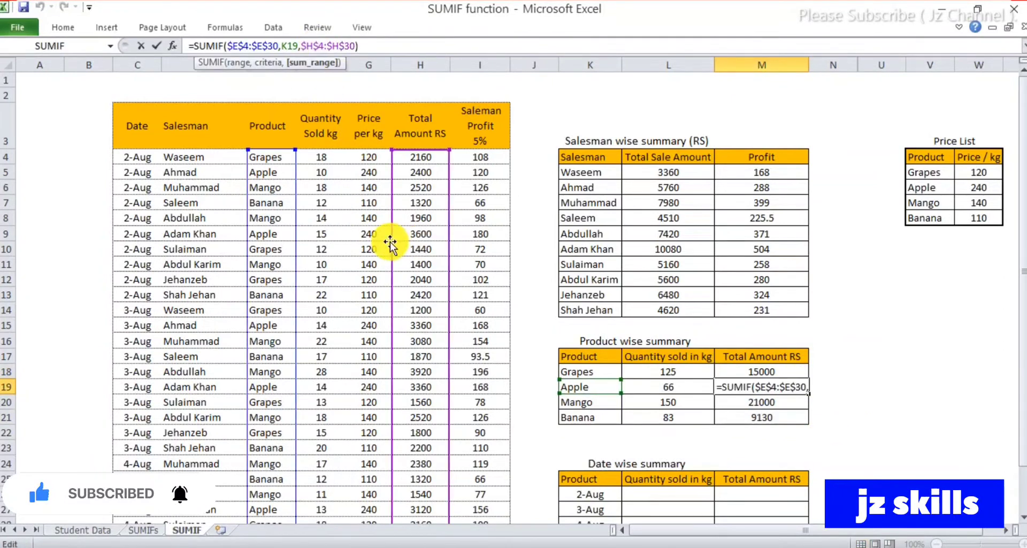
{"action": "scroll", "coordinate": [631, 295], "scroll_direction": "down", "scroll_amount": 1}
{"action": "scroll", "coordinate": [631, 294], "scroll_direction": "down", "scroll_amount": 1}
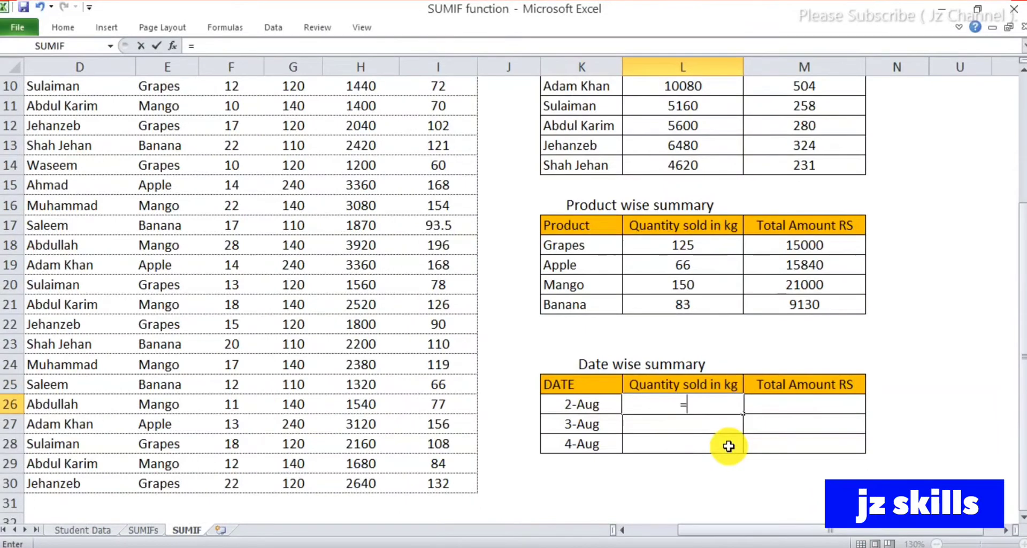
Start a SUMIF formula in L26 of the date wise summary with the Date column as the absolute range $C$4:$C$30
{"action": "type", "text": "SUMIF"}
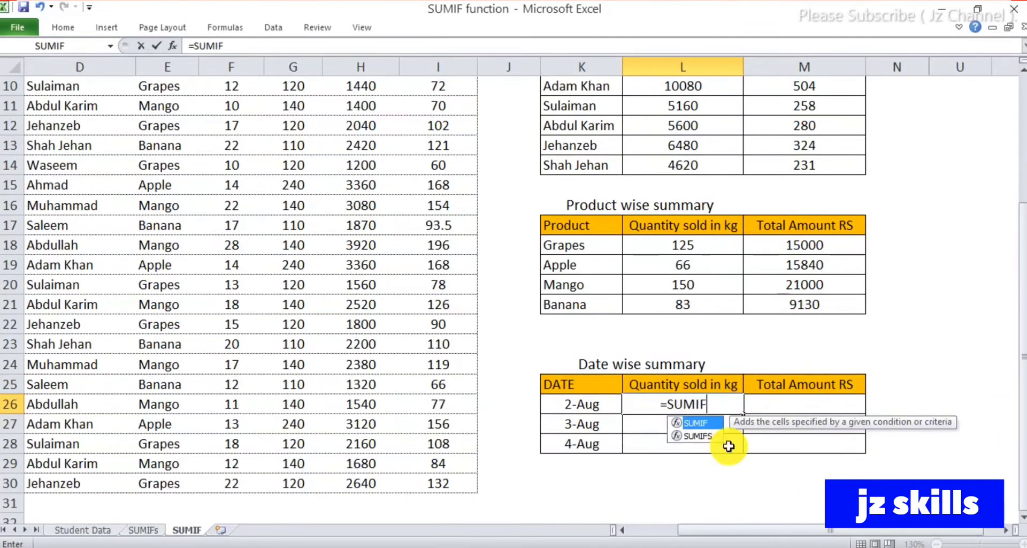
{"action": "type", "text": "("}
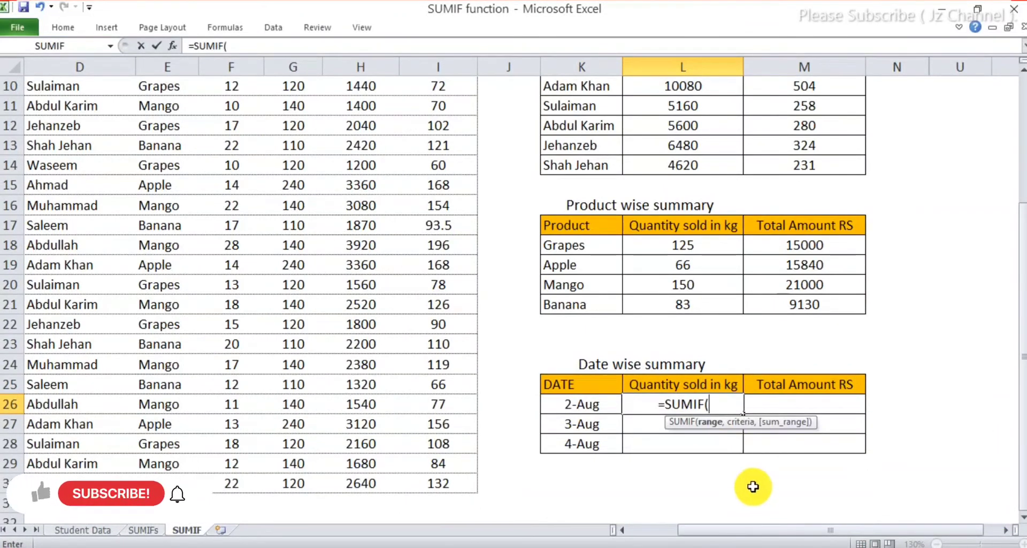
{"action": "left_click_drag", "start_coordinate": [760, 530], "coordinate": [710, 530]}
{"action": "left_click_drag", "start_coordinate": [187, 474], "coordinate": [185, 164]}
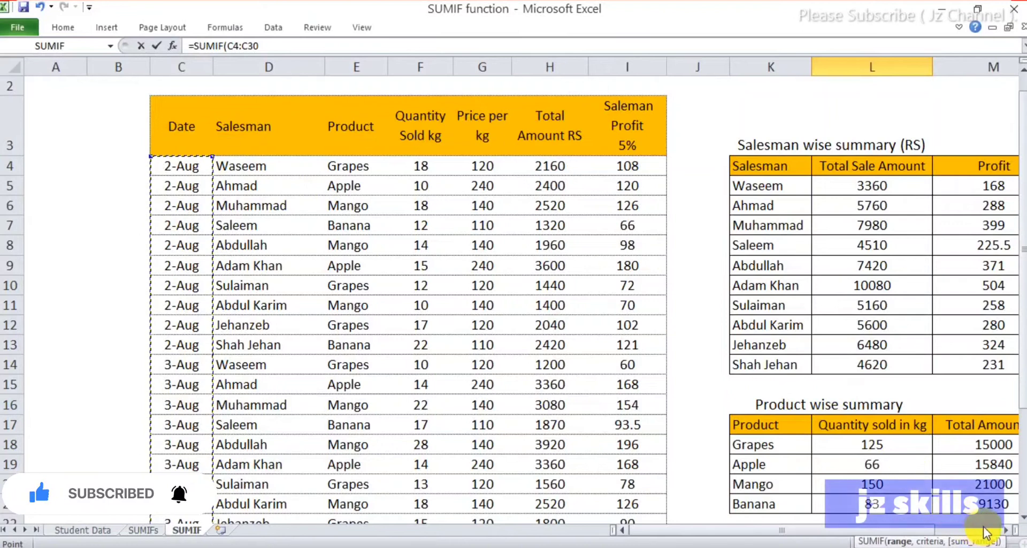
{"action": "left_click", "coordinate": [234, 46]}
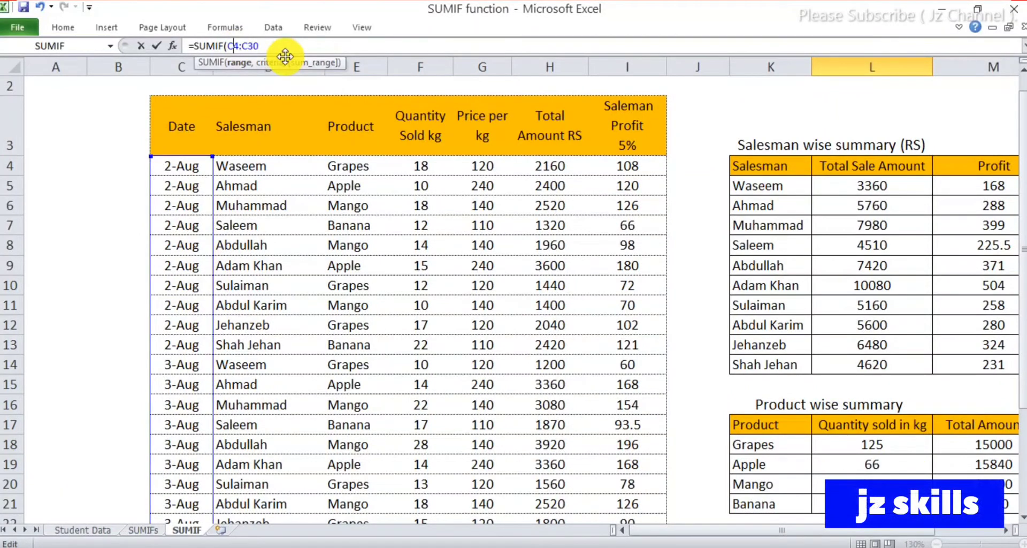
{"action": "key", "text": "F4"}
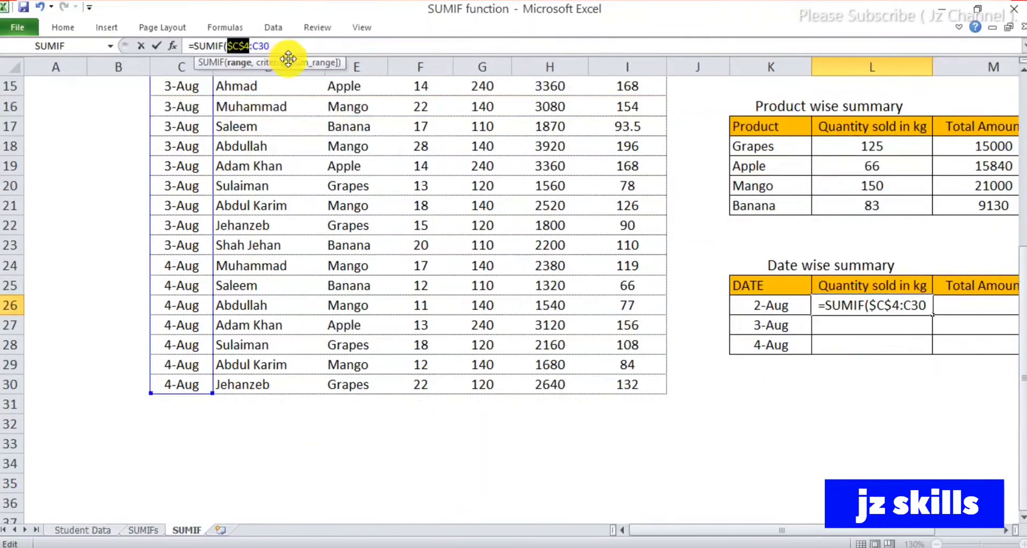
{"action": "left_click", "coordinate": [266, 46]}
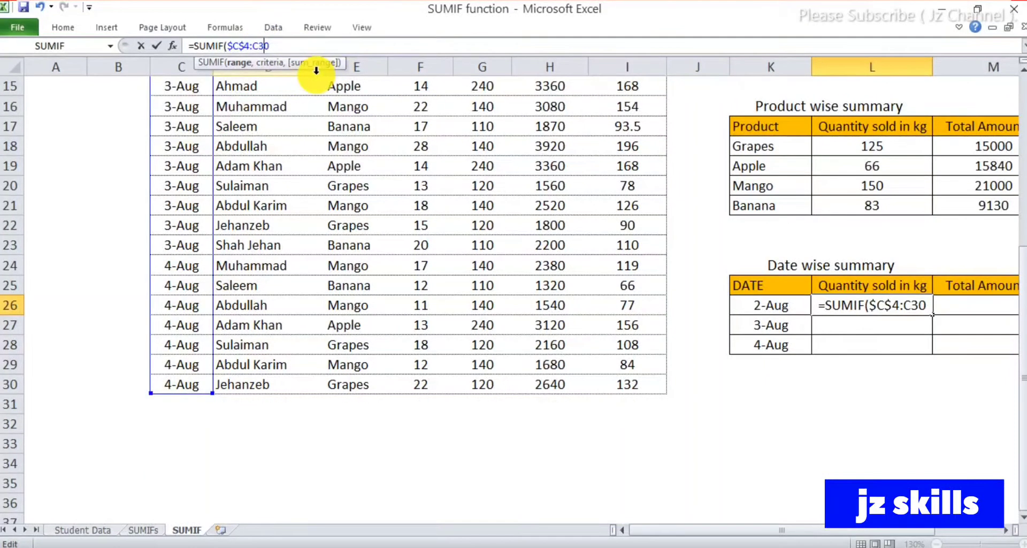
{"action": "key", "text": "F4"}
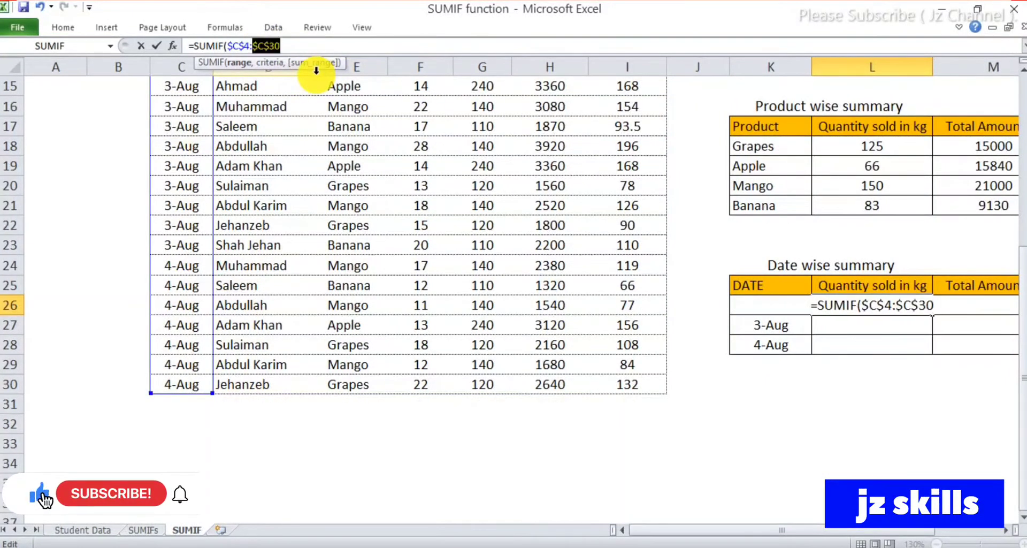
{"action": "left_click", "coordinate": [299, 45]}
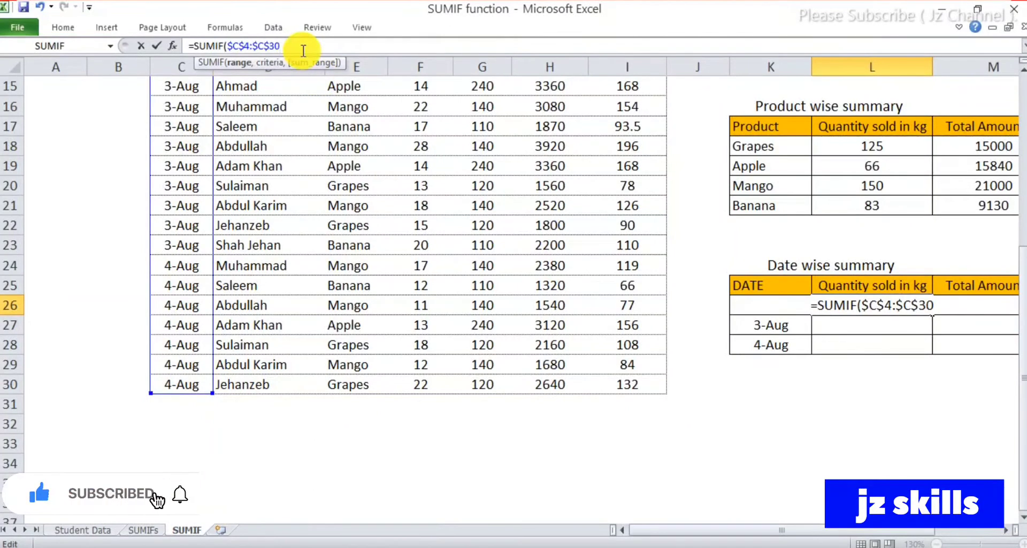
Add date cell K26 as the criteria of the SUMIF formula in L26
{"action": "type", "text": ","}
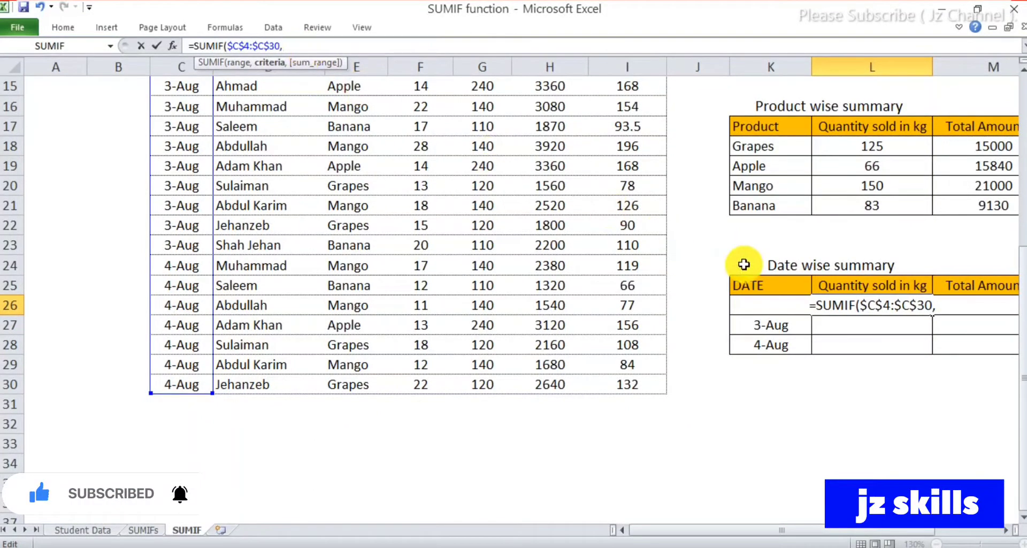
{"action": "scroll", "coordinate": [784, 340], "scroll_direction": "up", "scroll_amount": 1}
{"action": "left_click", "coordinate": [785, 389]}
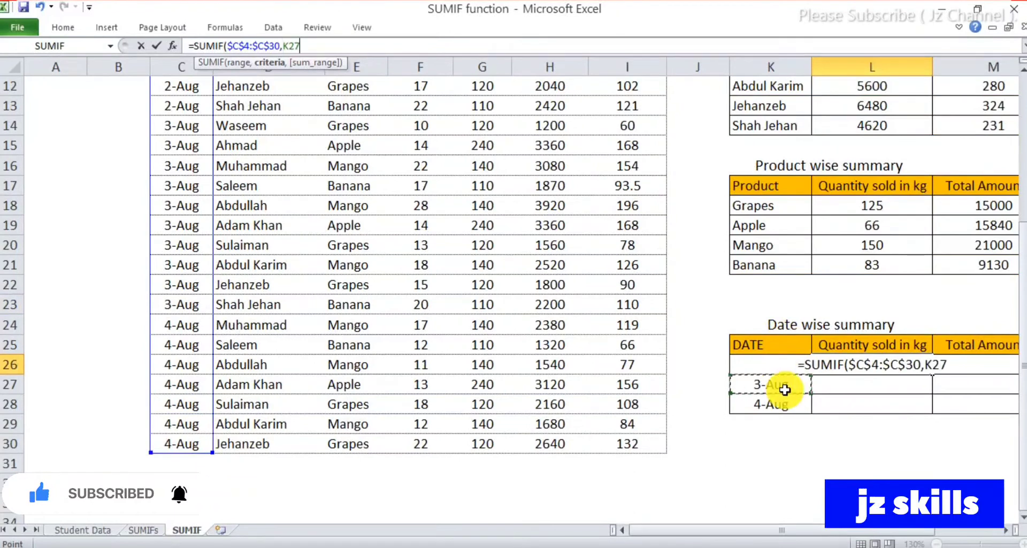
{"action": "key", "text": "Up"}
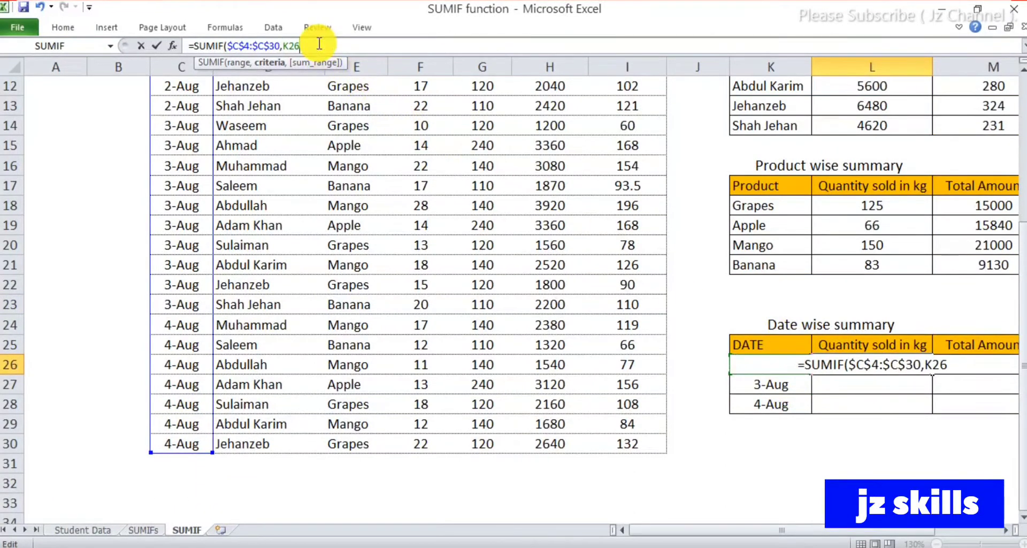
{"action": "type", "text": ","}
Complete the L26 formula with the Quantity Sold kg column as the absolute sum range $F$4:$F$30
{"action": "scroll", "coordinate": [380, 431], "scroll_direction": "up", "scroll_amount": 2}
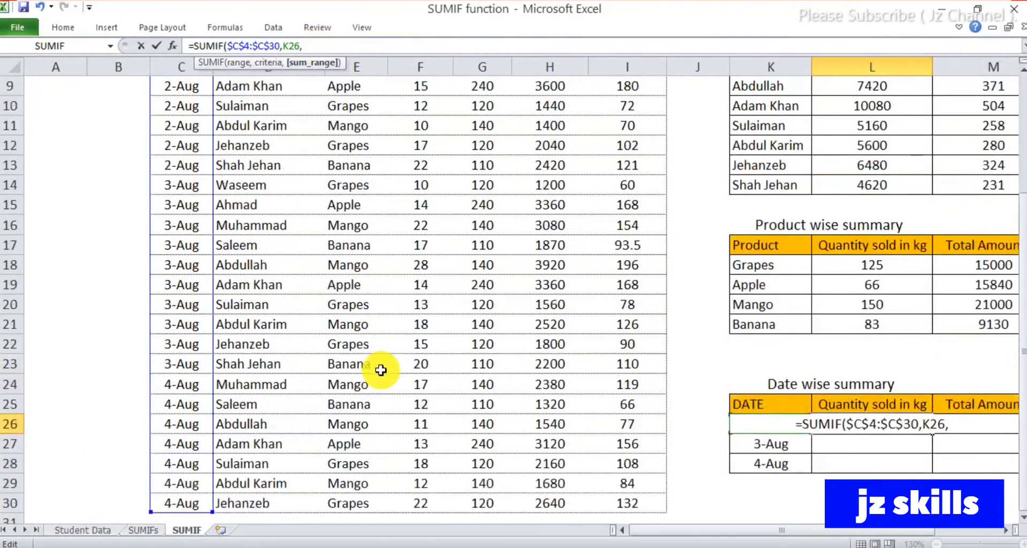
{"action": "scroll", "coordinate": [382, 370], "scroll_direction": "down", "scroll_amount": 2}
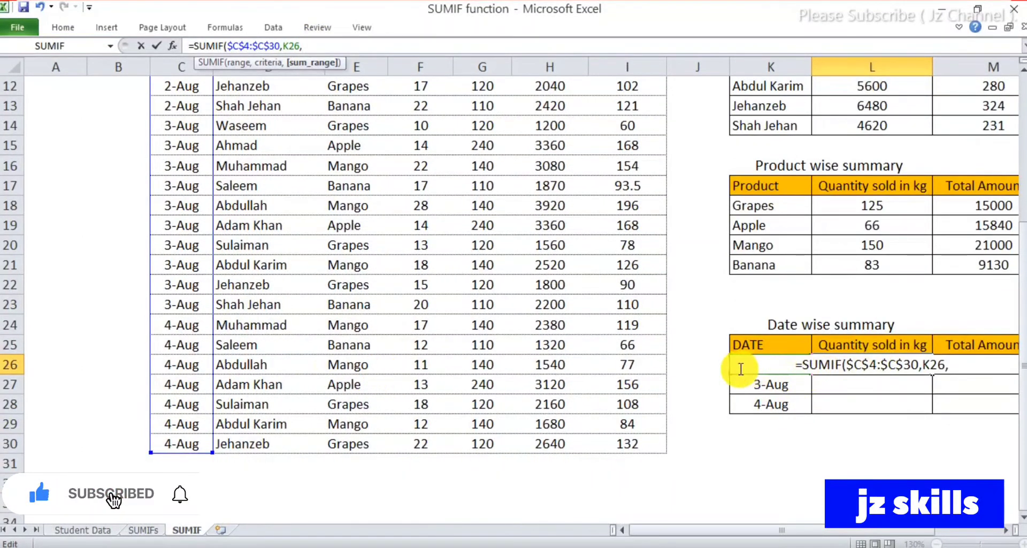
{"action": "scroll", "coordinate": [590, 340], "scroll_direction": "up", "scroll_amount": 2}
{"action": "scroll", "coordinate": [591, 340], "scroll_direction": "up", "scroll_amount": 2}
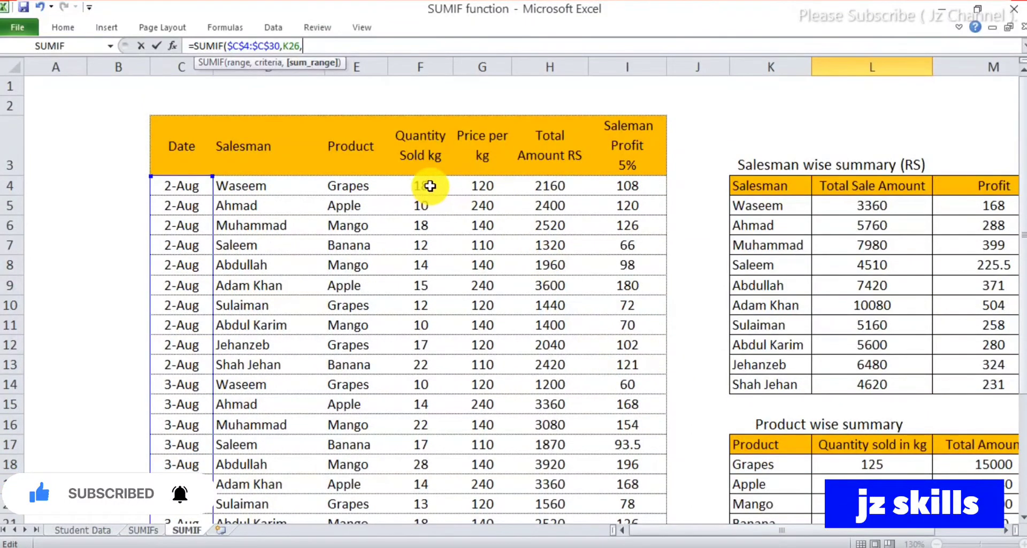
{"action": "left_click_drag", "start_coordinate": [427, 187], "coordinate": [431, 479]}
{"action": "left_click", "coordinate": [306, 45]}
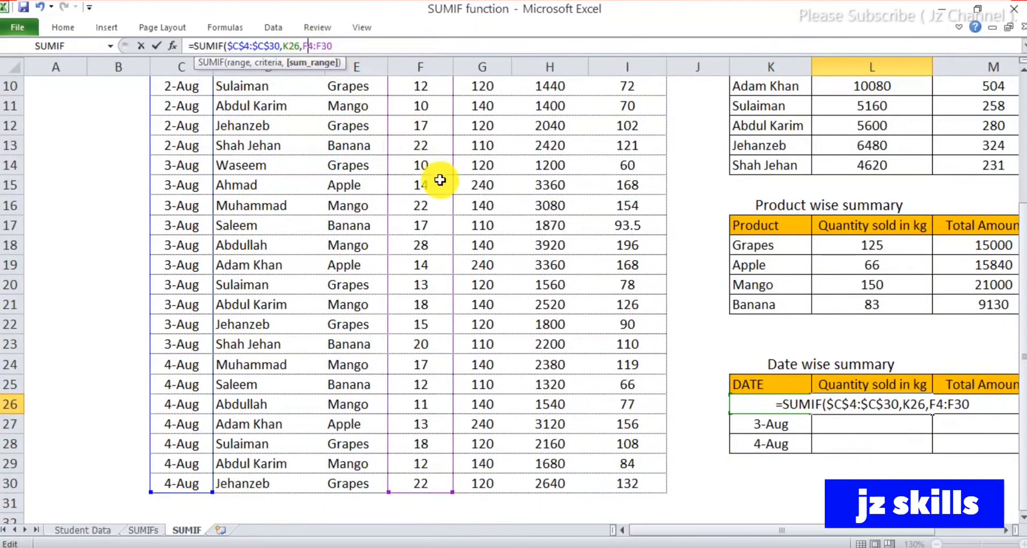
{"action": "left_click", "coordinate": [942, 410]}
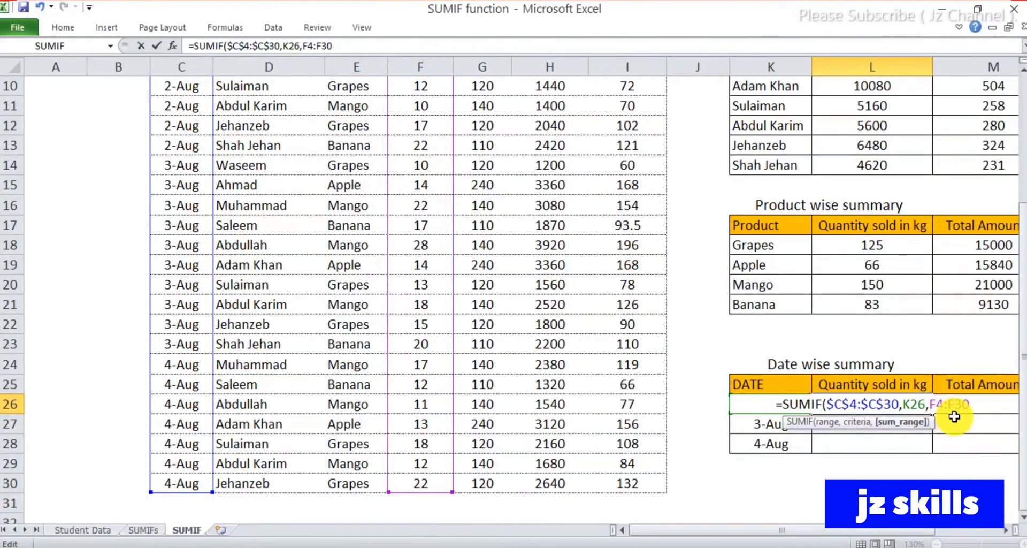
{"action": "key", "text": "F4"}
{"action": "left_click", "coordinate": [970, 405]}
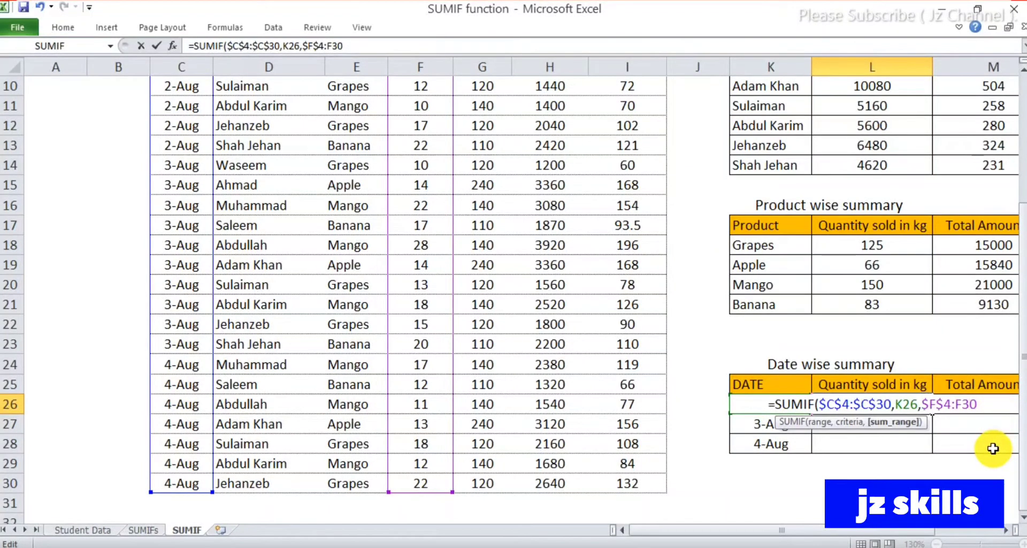
{"action": "key", "text": "F4"}
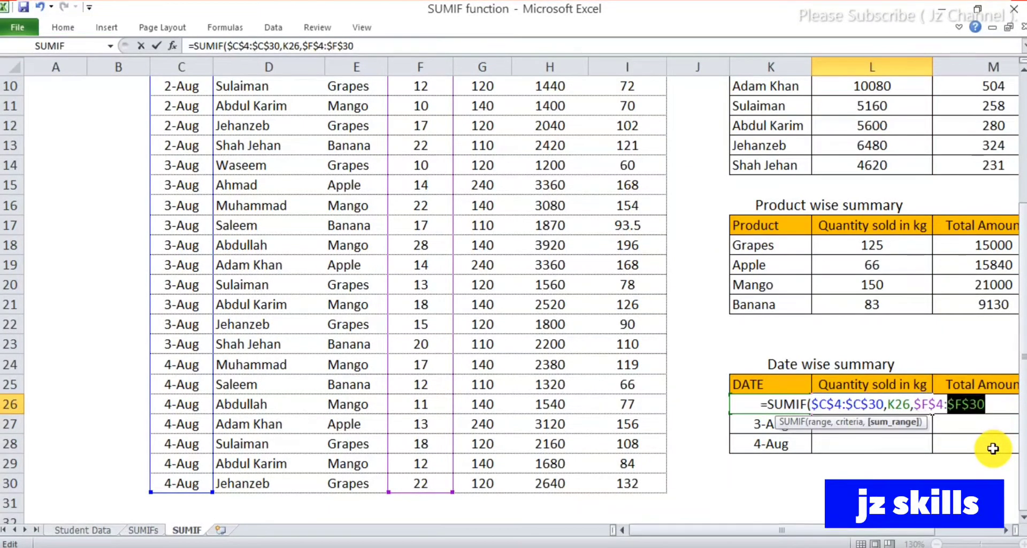
{"action": "left_click", "coordinate": [1006, 412]}
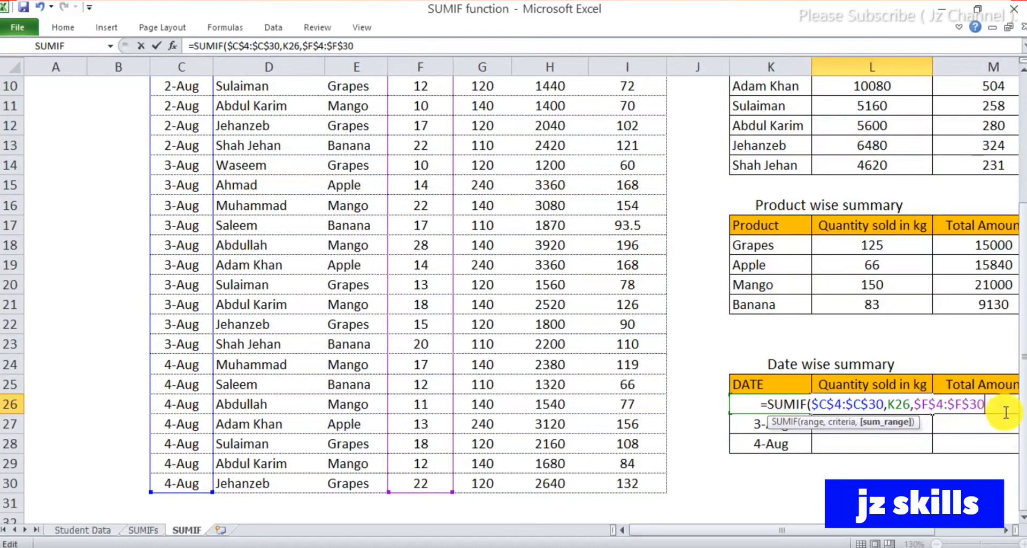
{"action": "type", "text": ")"}
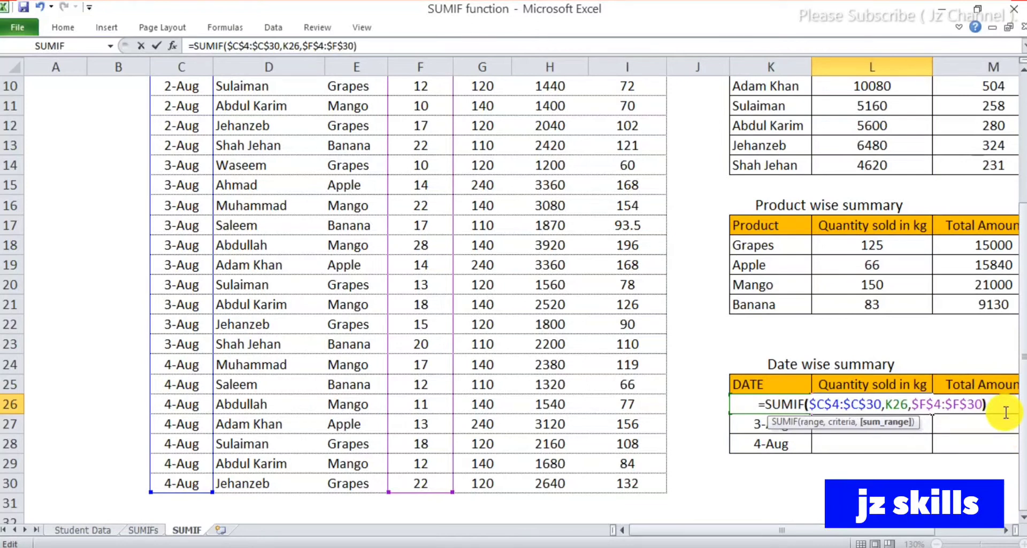
{"action": "key", "text": "Return"}
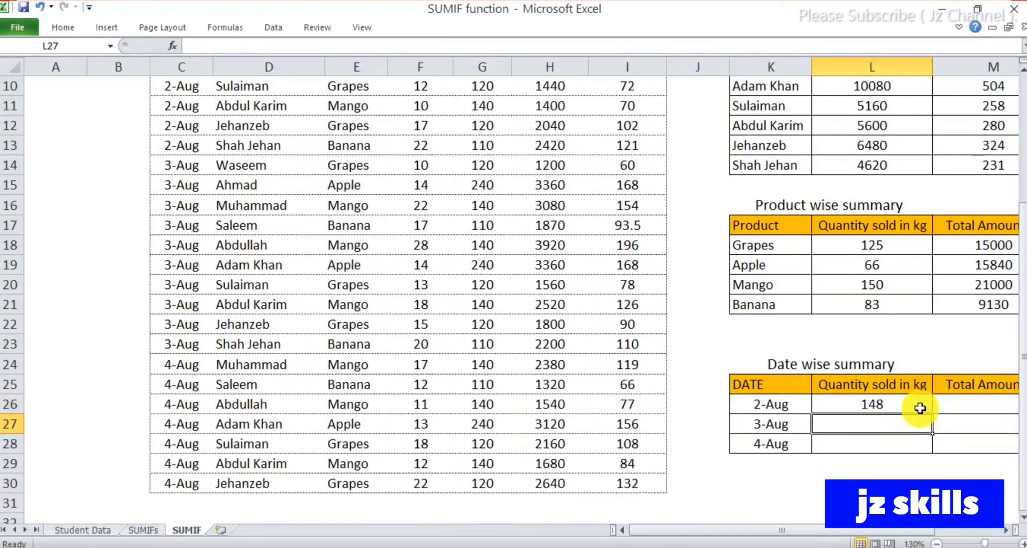
Fill the date wise quantity formula from L26 down to L28
{"action": "left_click", "coordinate": [926, 409]}
{"action": "left_click_drag", "start_coordinate": [932, 413], "coordinate": [929, 448]}
{"action": "left_click", "coordinate": [1006, 529]}
{"action": "left_click", "coordinate": [1006, 530]}
{"action": "left_click", "coordinate": [1006, 529]}
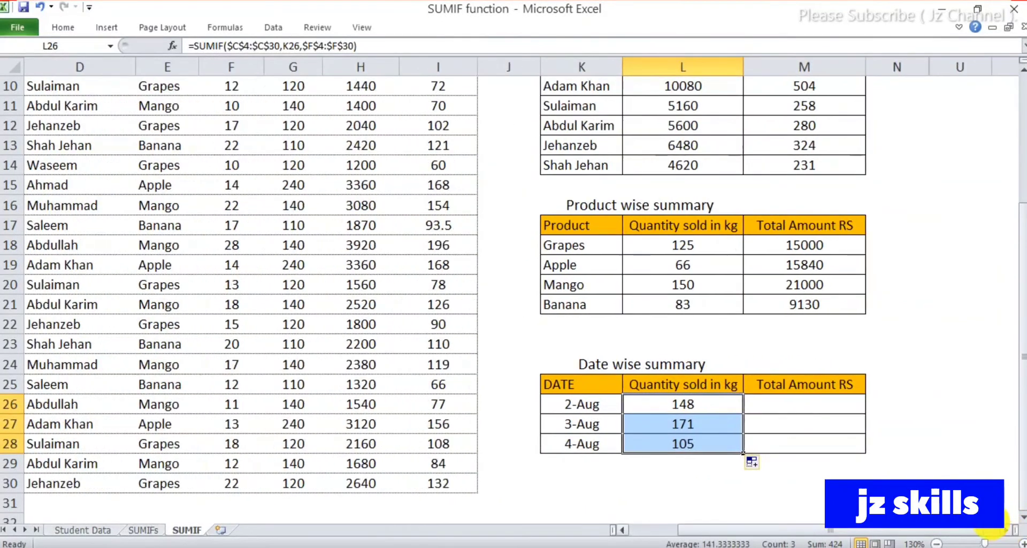
Check which ranges and criteria cell the SUMIF formula in L26 refers to, with the sheet zoomed out to 100%
{"action": "left_click", "coordinate": [935, 543]}
{"action": "left_click", "coordinate": [935, 543]}
{"action": "left_click", "coordinate": [935, 543]}
{"action": "scroll", "coordinate": [768, 475], "scroll_direction": "up", "scroll_amount": 1}
{"action": "scroll", "coordinate": [768, 474], "scroll_direction": "down", "scroll_amount": 1}
{"action": "double_click", "coordinate": [699, 417]}
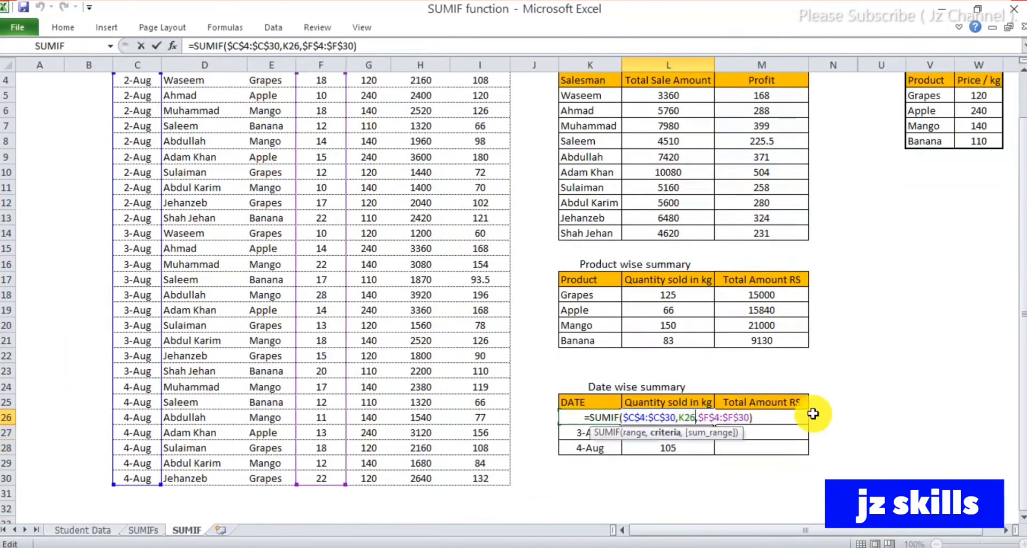
{"action": "scroll", "coordinate": [347, 358], "scroll_direction": "up", "scroll_amount": 1}
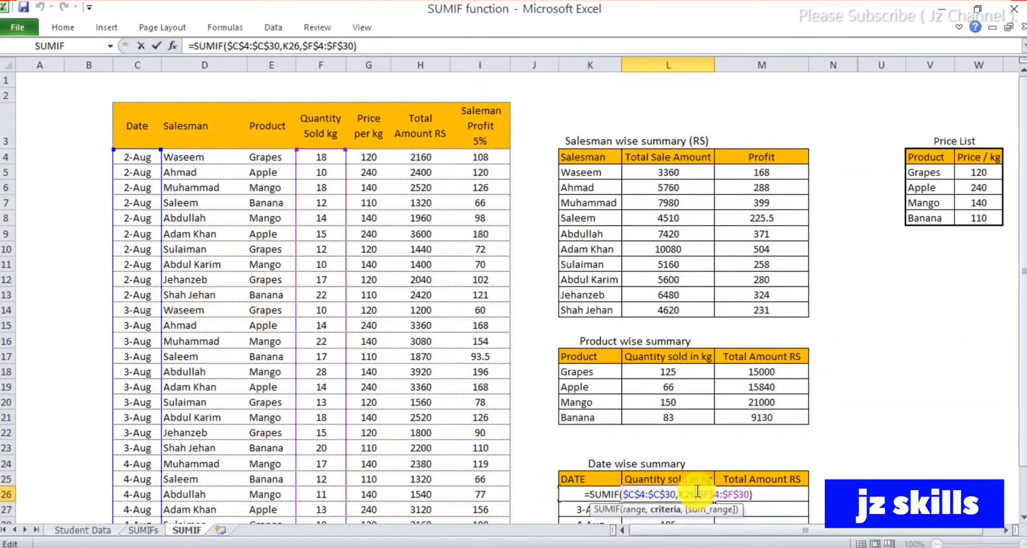
{"action": "key", "text": "Return"}
Fill the L26:L28 formulas across into M26:M28 and change the criteria reference in M26 to date cell K26
{"action": "scroll", "coordinate": [693, 444], "scroll_direction": "down", "scroll_amount": 1}
{"action": "left_click_drag", "start_coordinate": [694, 422], "coordinate": [778, 455]}
{"action": "left_click", "coordinate": [761, 418]}
{"action": "left_click", "coordinate": [310, 45]}
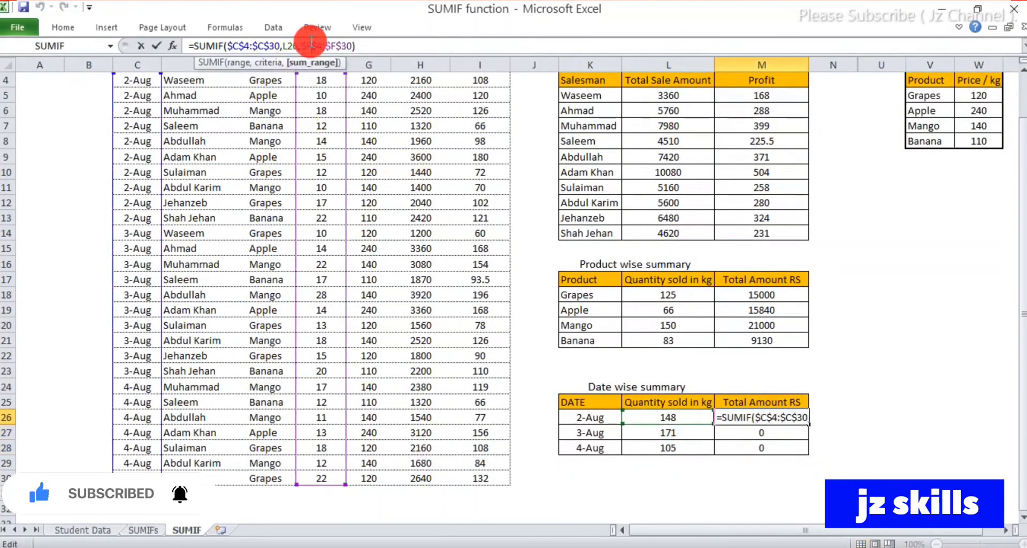
{"action": "scroll", "coordinate": [366, 275], "scroll_direction": "up", "scroll_amount": 1}
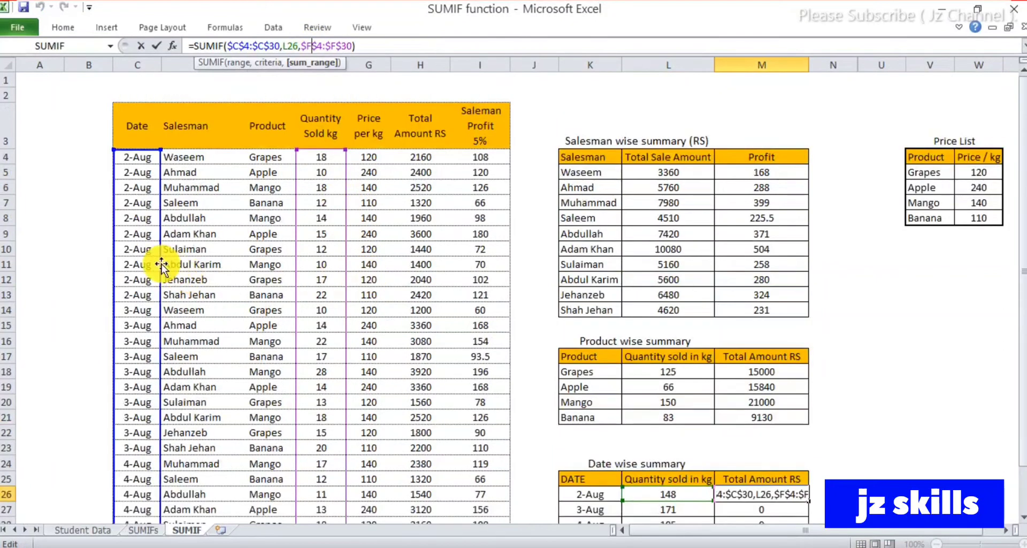
{"action": "scroll", "coordinate": [616, 454], "scroll_direction": "down", "scroll_amount": 2}
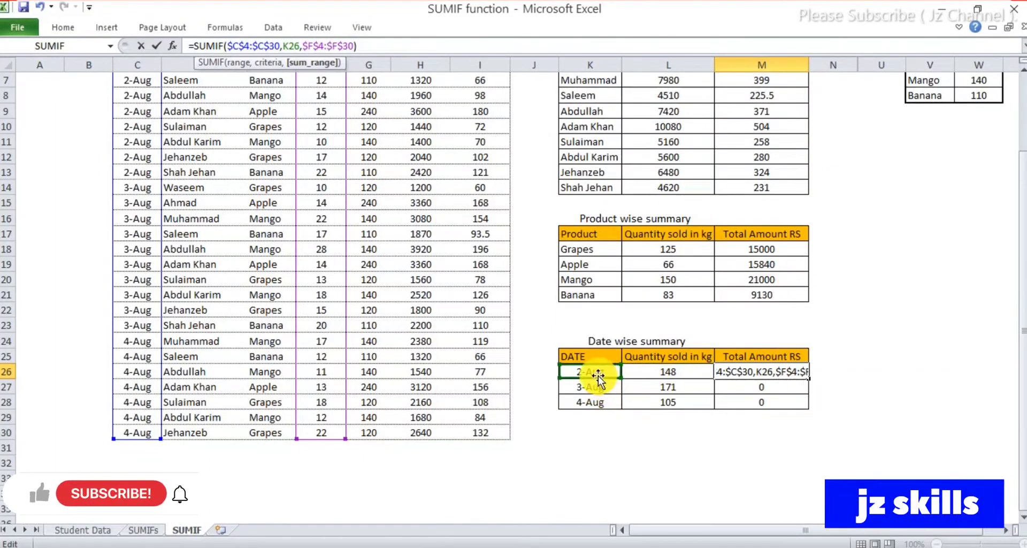
{"action": "key", "text": "Return"}
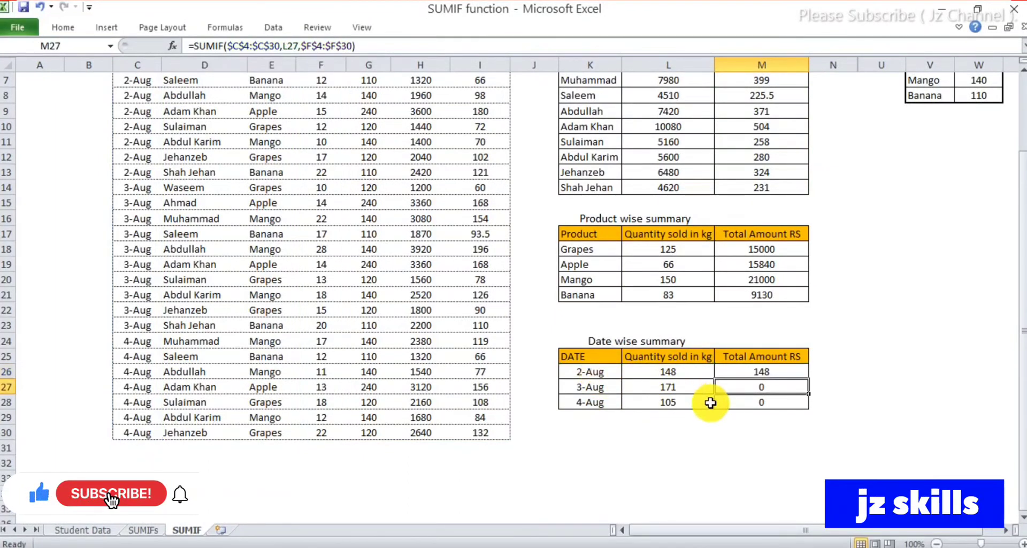
Move the sum range of the M26 SUMIF formula to the Total Amount RS column, $H$4:$H$30
{"action": "left_click", "coordinate": [759, 372]}
{"action": "scroll", "coordinate": [633, 358], "scroll_direction": "up", "scroll_amount": 1}
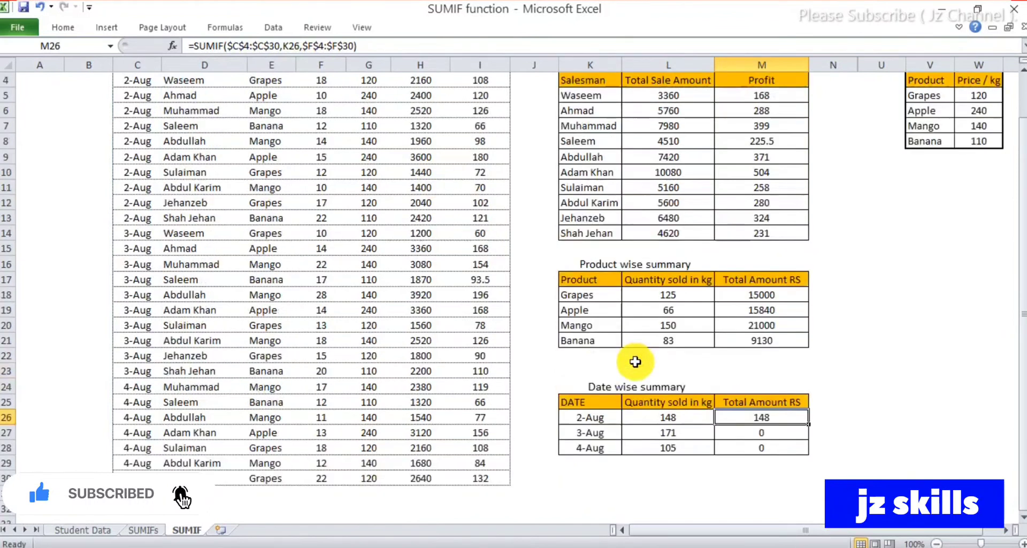
{"action": "scroll", "coordinate": [375, 91], "scroll_direction": "up", "scroll_amount": 1}
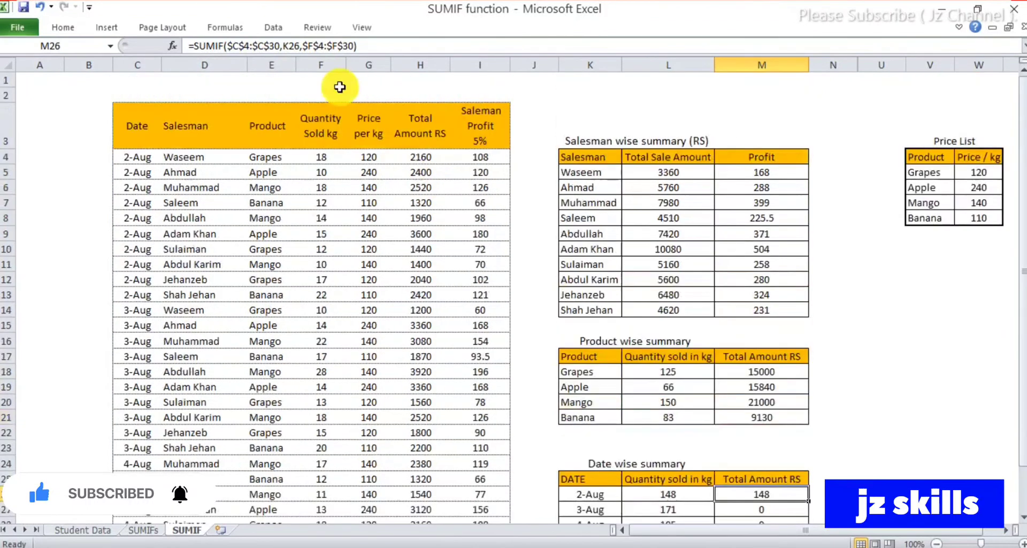
{"action": "left_click", "coordinate": [273, 46]}
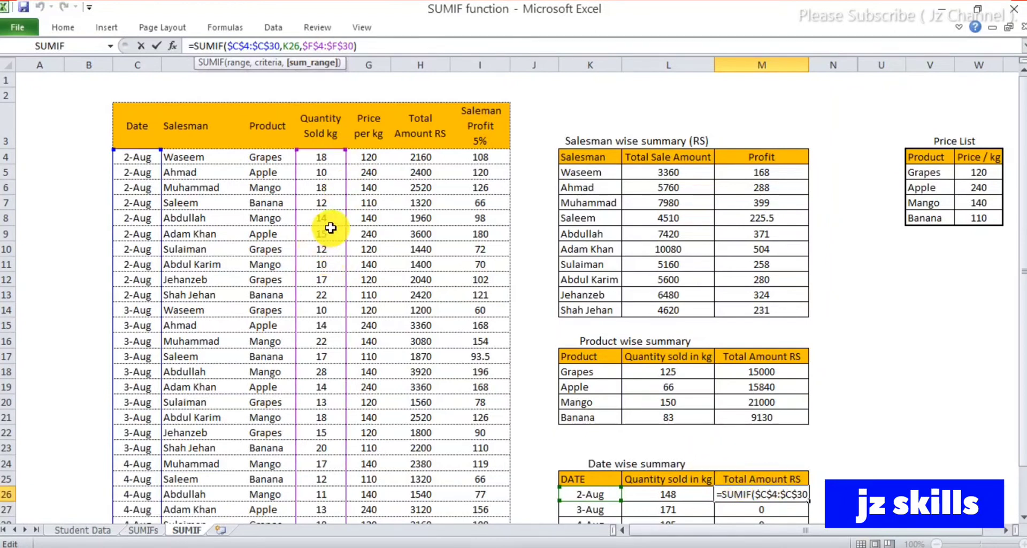
{"action": "left_click_drag", "start_coordinate": [342, 215], "coordinate": [408, 215]}
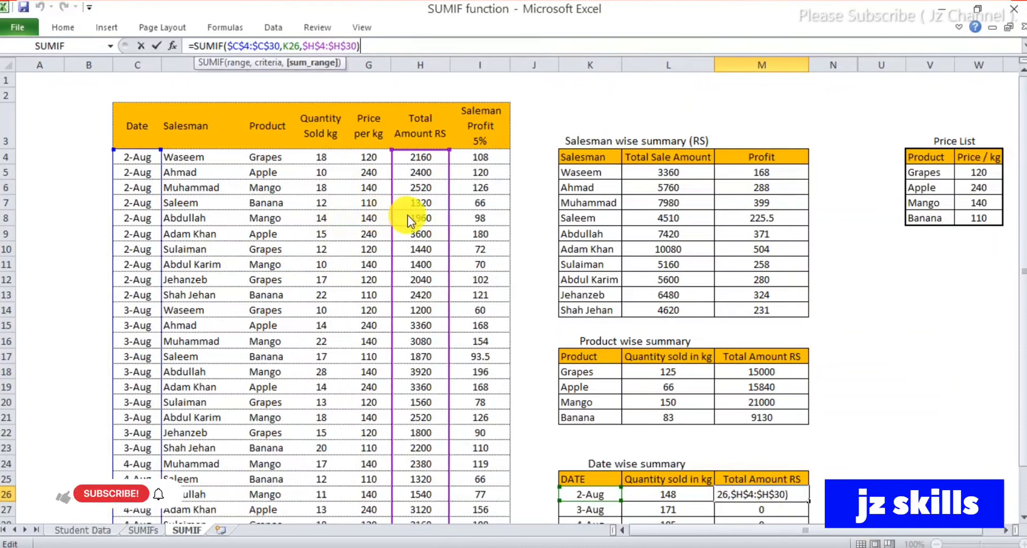
{"action": "scroll", "coordinate": [438, 340], "scroll_direction": "down", "scroll_amount": 4}
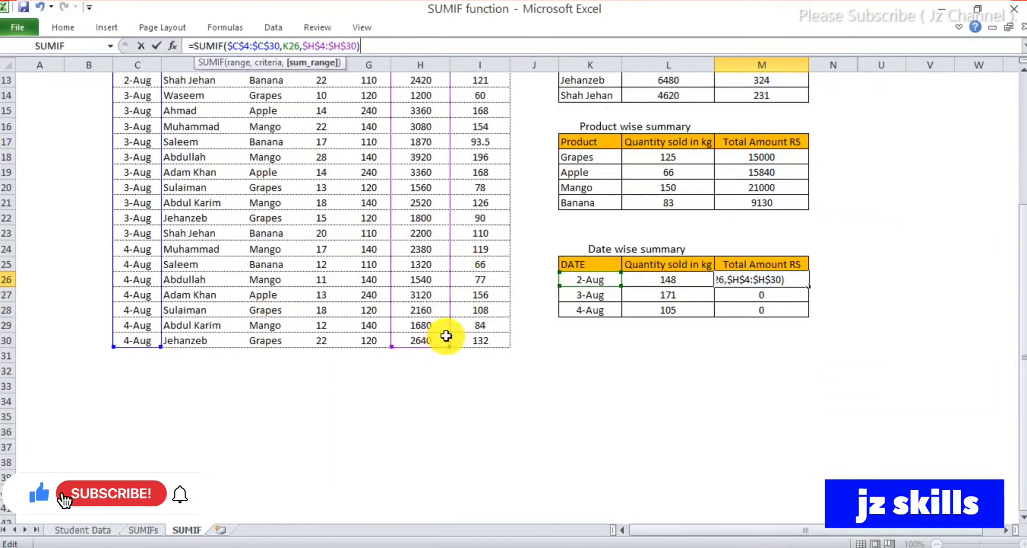
{"action": "scroll", "coordinate": [455, 283], "scroll_direction": "up", "scroll_amount": 4}
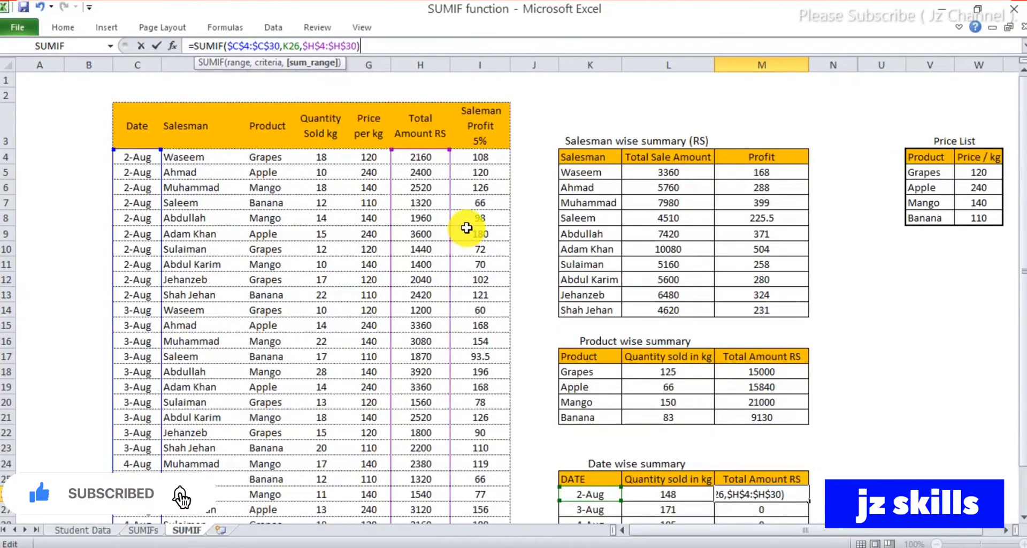
{"action": "key", "text": "Return"}
Fill the date wise total amount formula from M26 down to M28 and check the references in M27
{"action": "scroll", "coordinate": [508, 321], "scroll_direction": "down", "scroll_amount": 2}
{"action": "left_click", "coordinate": [794, 377]}
{"action": "left_click_drag", "start_coordinate": [806, 379], "coordinate": [786, 401]}
{"action": "left_click", "coordinate": [782, 400]}
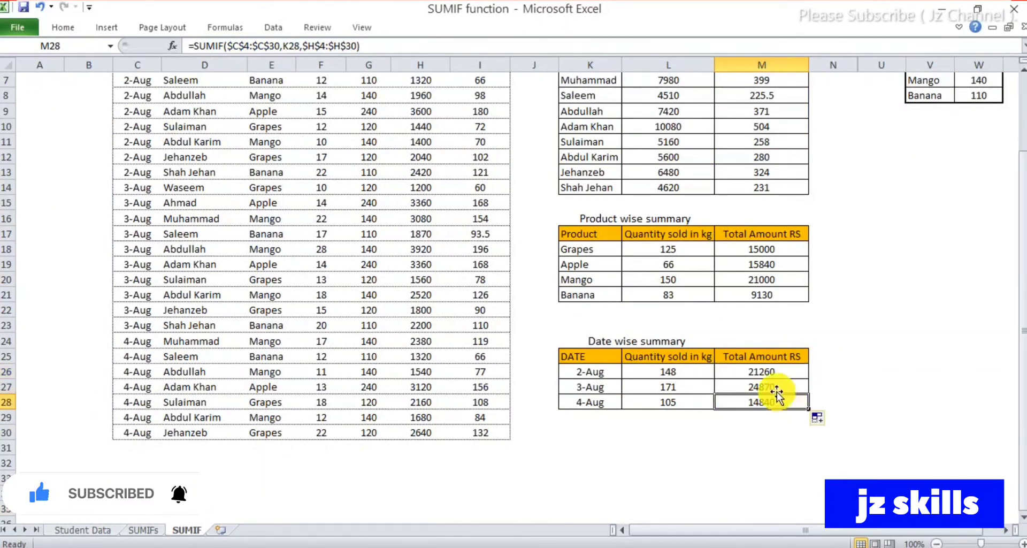
{"action": "double_click", "coordinate": [777, 387]}
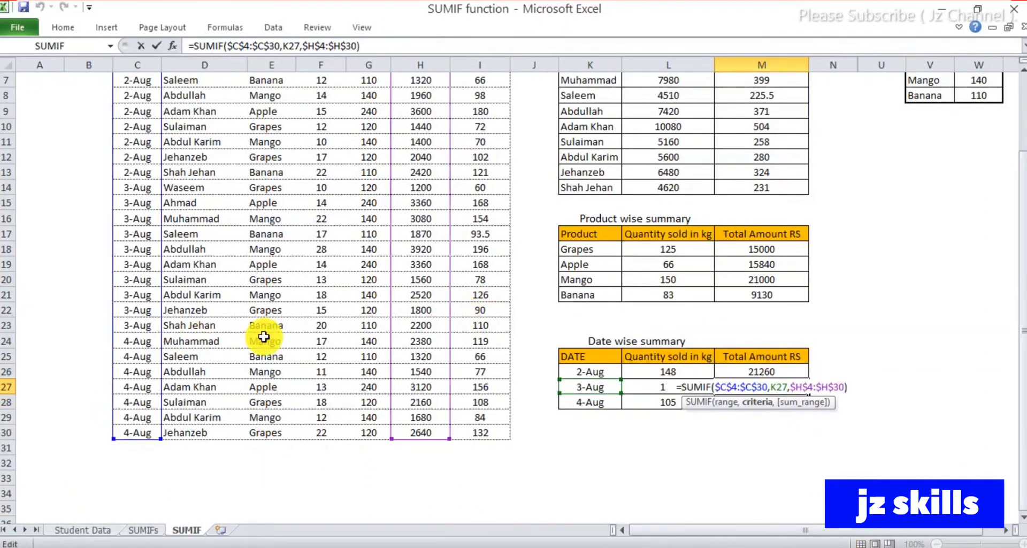
{"action": "key", "text": "Return"}
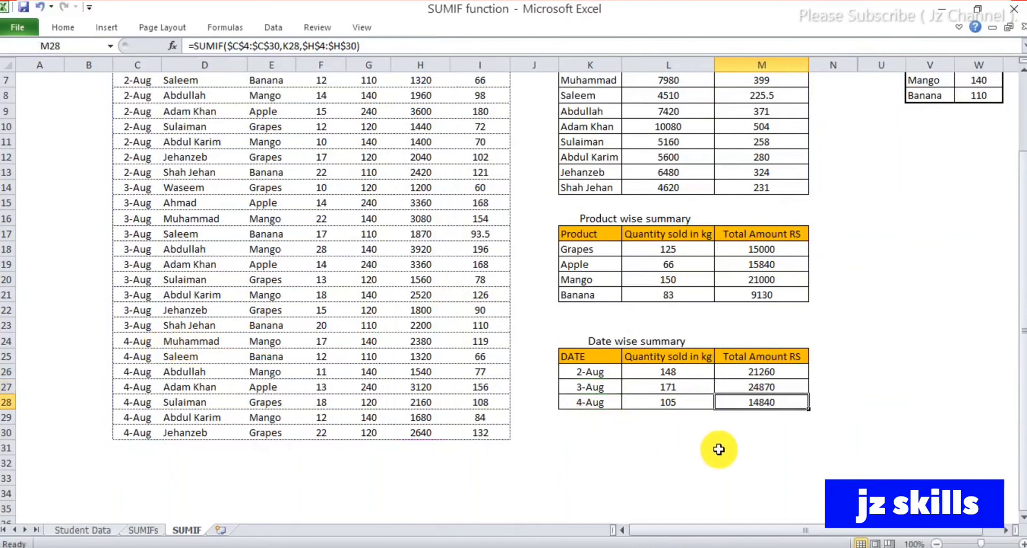
Set the Quantity Sold kg in F4, the first 2-Aug Grapes sale, to 20
{"action": "scroll", "coordinate": [794, 417], "scroll_direction": "up", "scroll_amount": 2}
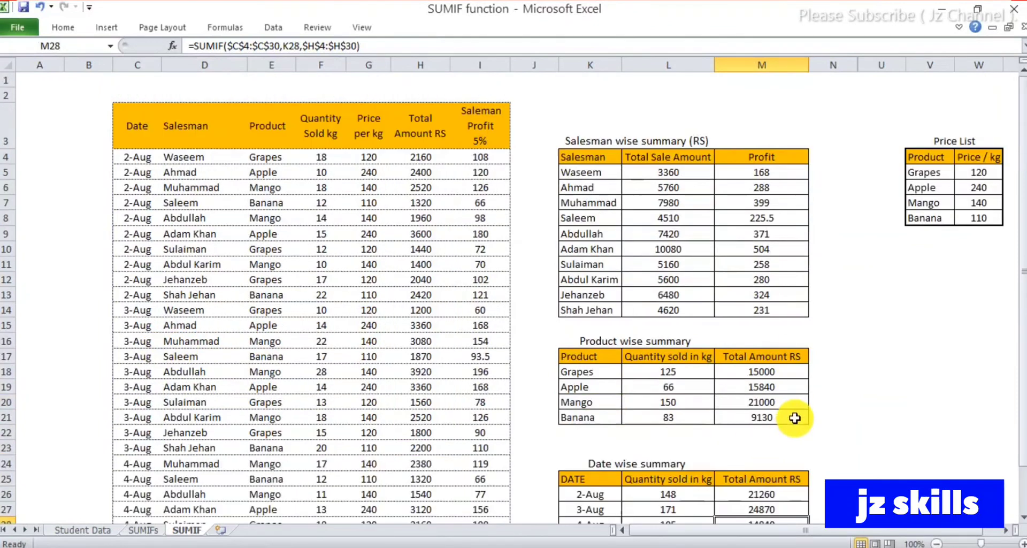
{"action": "left_click", "coordinate": [935, 543]}
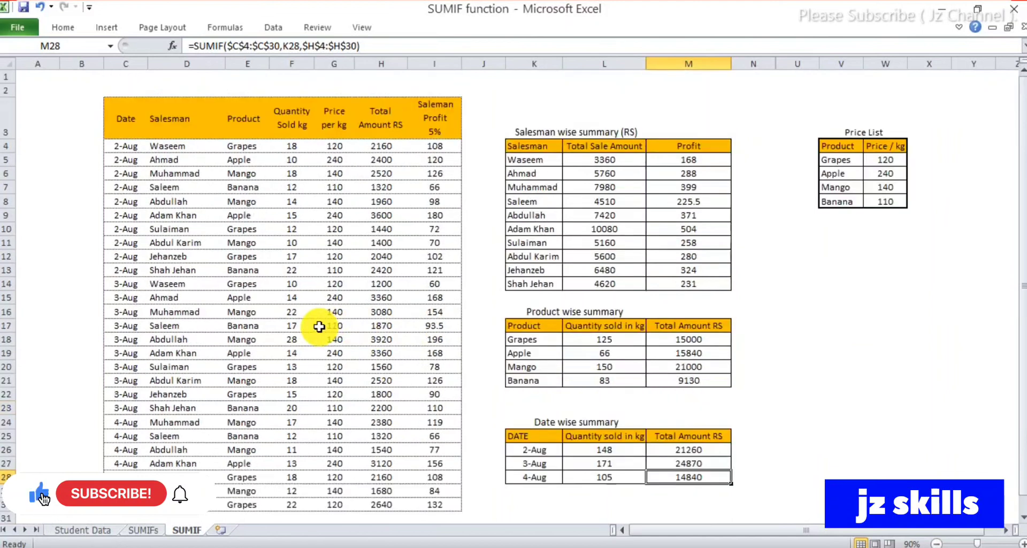
{"action": "left_click", "coordinate": [286, 147]}
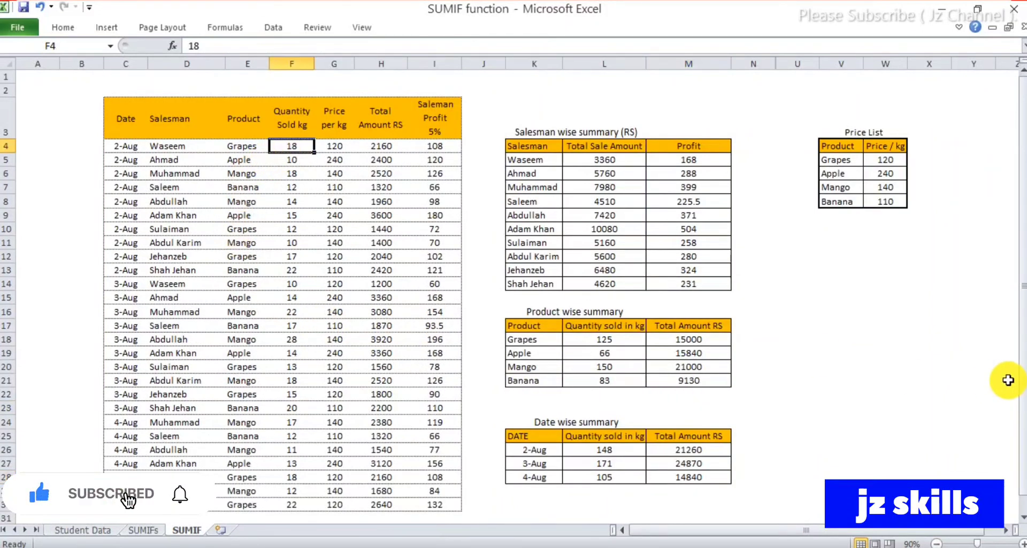
{"action": "key", "text": "Return"}
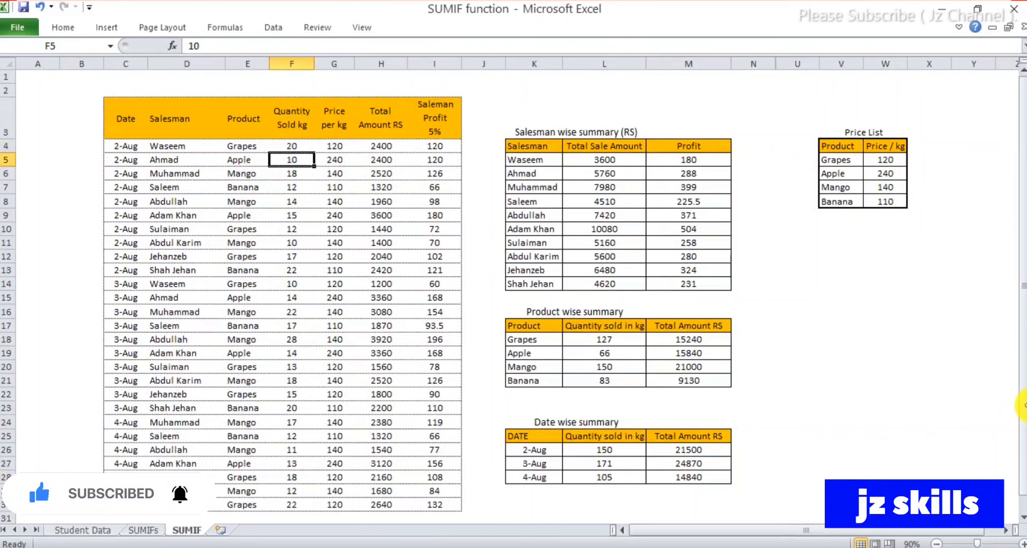
Examine the product, date and salesman summary cells, the price list, and the Price per kg and Total Amount formulas
{"action": "left_click", "coordinate": [602, 338]}
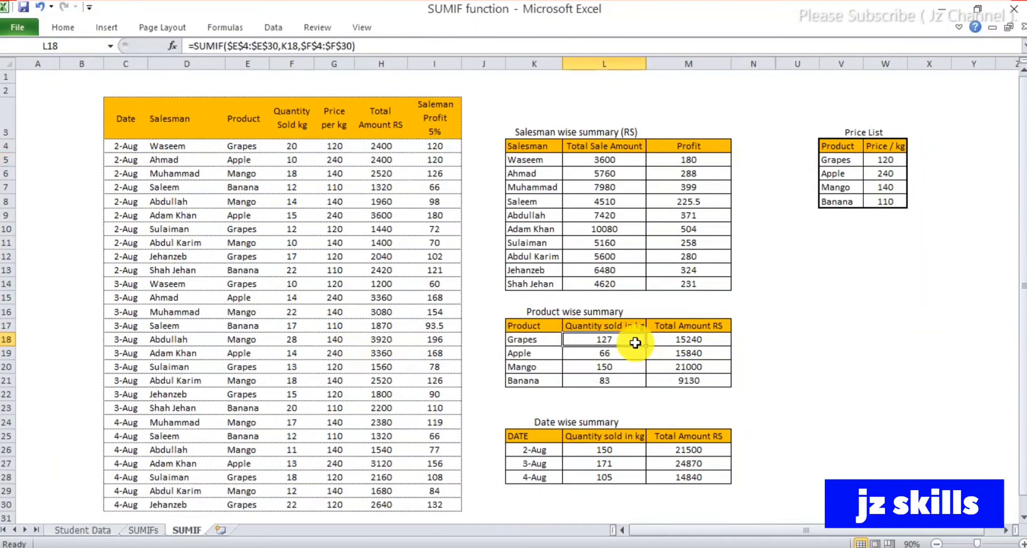
{"action": "left_click", "coordinate": [610, 443]}
{"action": "left_click_drag", "start_coordinate": [877, 163], "coordinate": [883, 199]}
{"action": "left_click", "coordinate": [639, 187]}
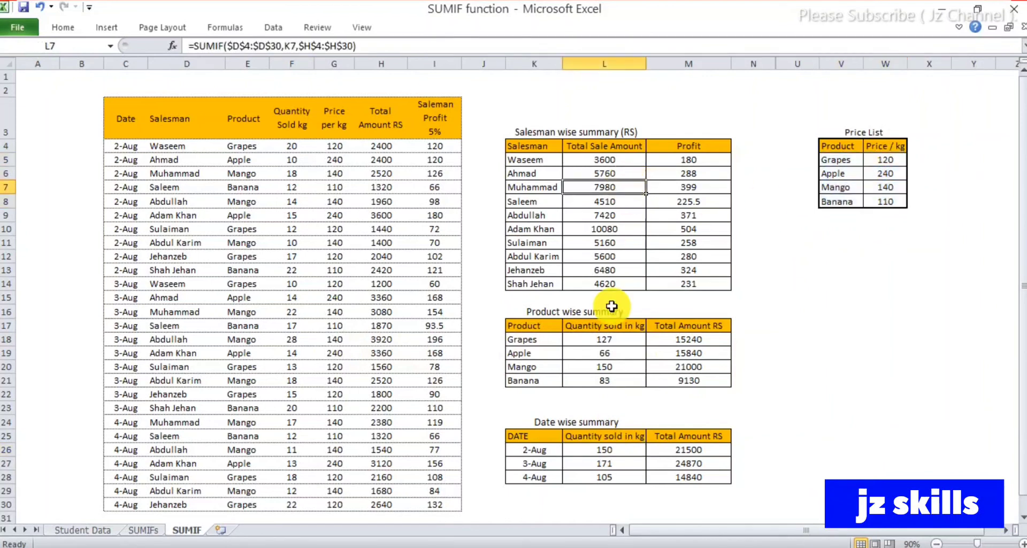
{"action": "left_click", "coordinate": [334, 201]}
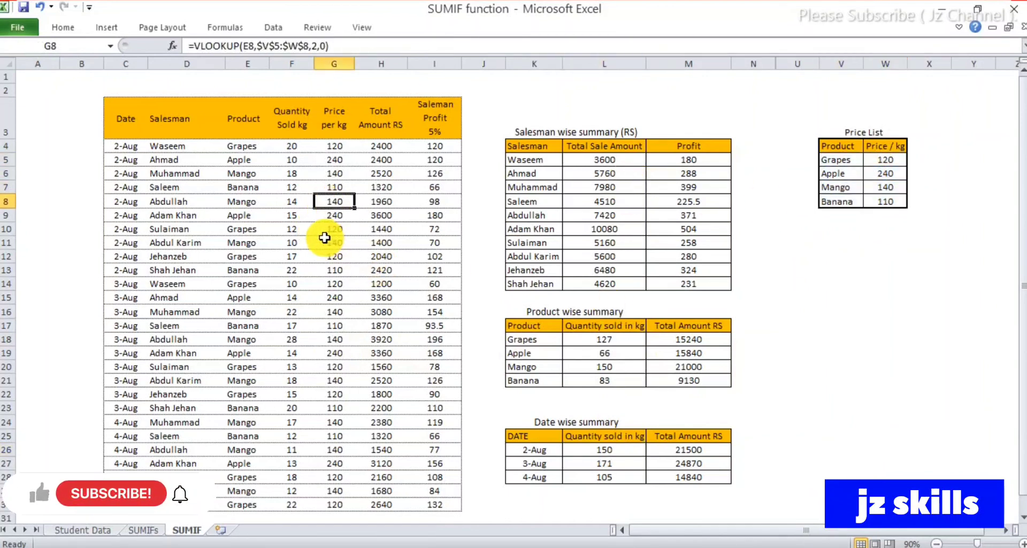
{"action": "left_click", "coordinate": [382, 229]}
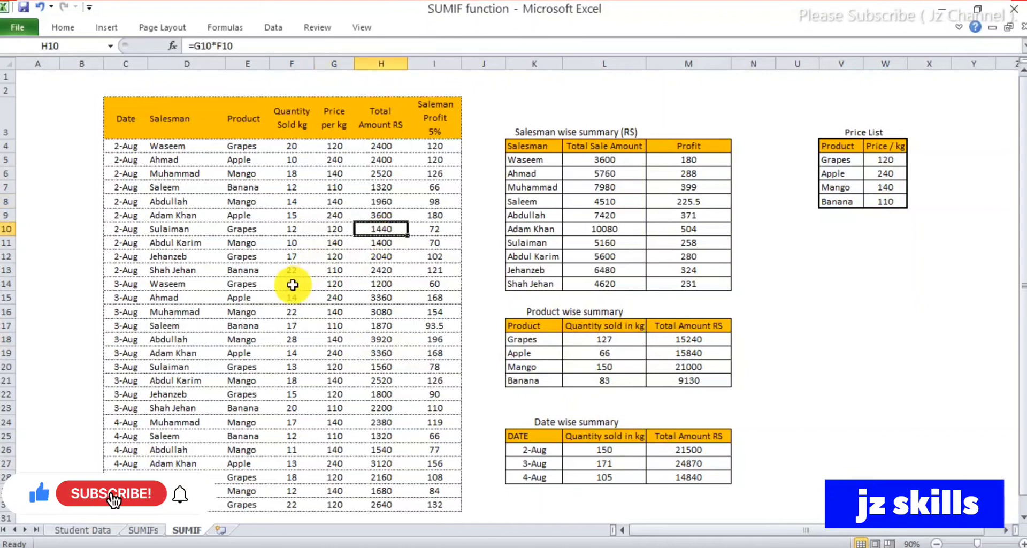
Set the Quantity Sold kg in F14, the first 3-Aug Grapes sale, to 12 and check the profit formula in M5
{"action": "left_click", "coordinate": [292, 282]}
{"action": "type", "text": "12"}
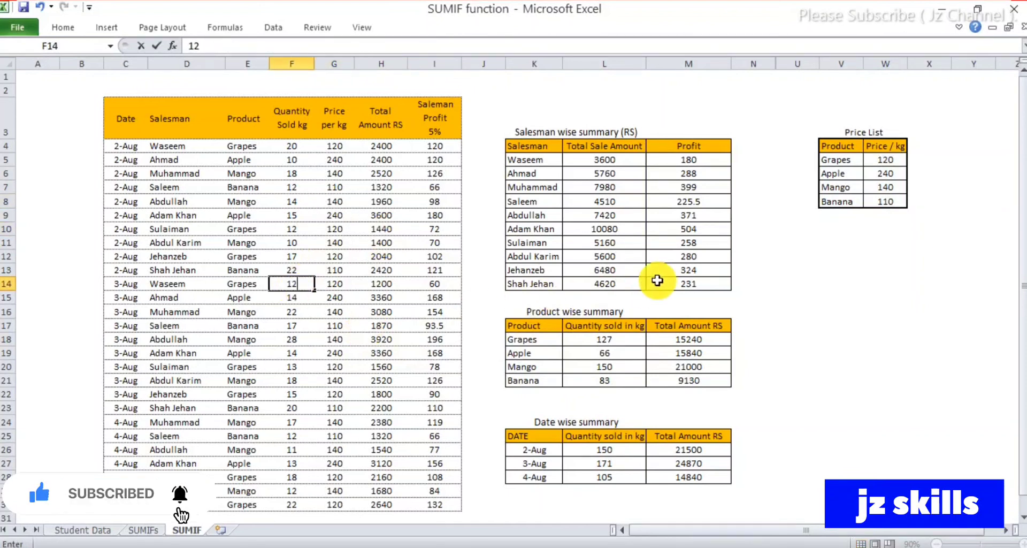
{"action": "left_click", "coordinate": [796, 296]}
{"action": "left_click", "coordinate": [701, 164]}
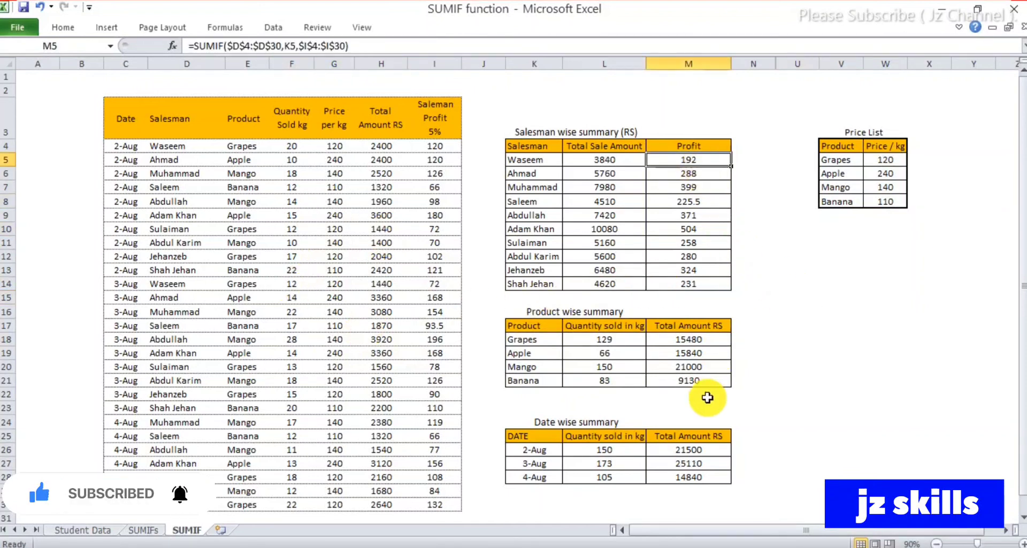
{"action": "left_click", "coordinate": [811, 389]}
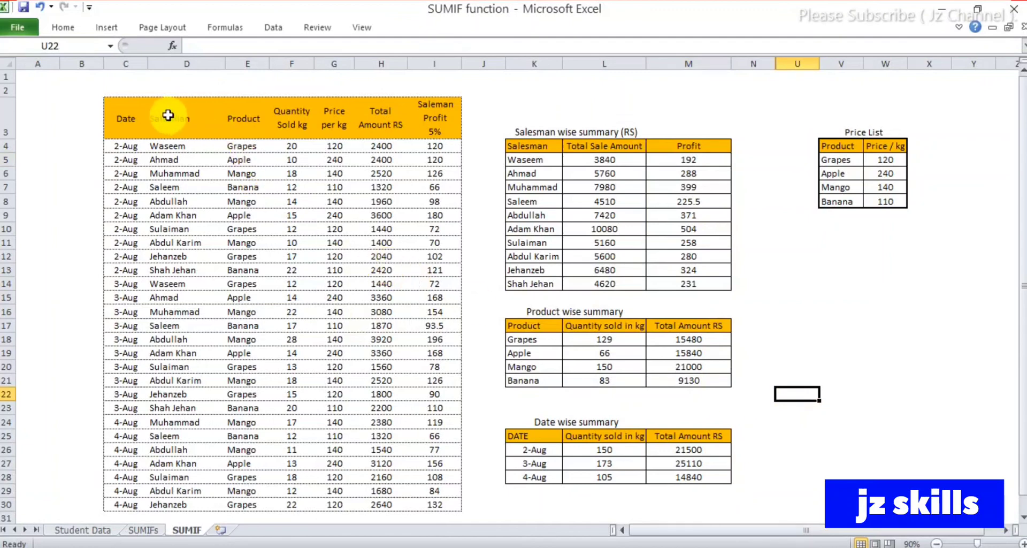